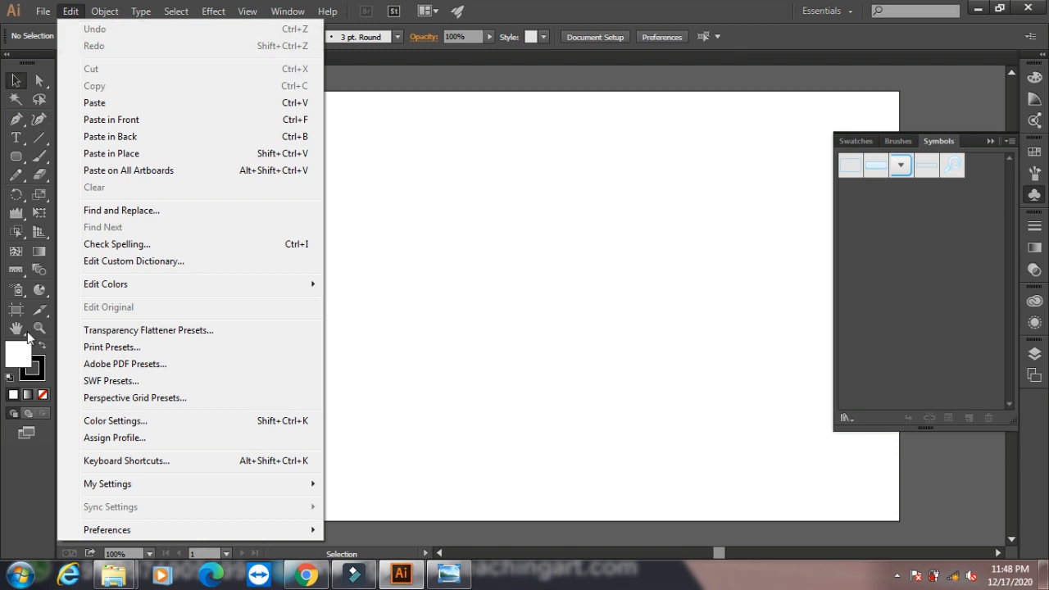
# - Draw six rectangles of different sizes across the artboard, ending with a wide one at the lower middle
pyautogui.click(20, 159)
pyautogui.moveTo(16, 156); pyautogui.dragTo(66, 154)
pyautogui.moveTo(236, 185); pyautogui.dragTo(271, 211)
pyautogui.moveTo(420, 205); pyautogui.dragTo(483, 248)
pyautogui.moveTo(557, 191); pyautogui.dragTo(625, 238)
pyautogui.click(201, 395)
pyautogui.click(614, 374)
pyautogui.moveTo(374, 347); pyautogui.dragTo(479, 394)
# - Undo the last three rectangles drawn
pyautogui.click(71, 13)
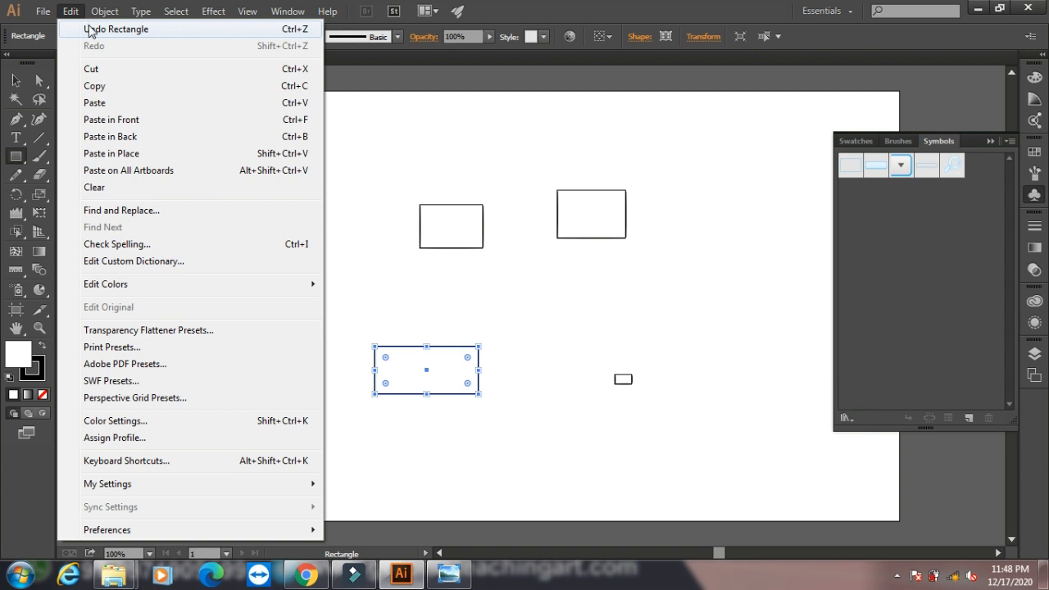
pyautogui.click(72, 19)
pyautogui.click(70, 12)
pyautogui.click(72, 19)
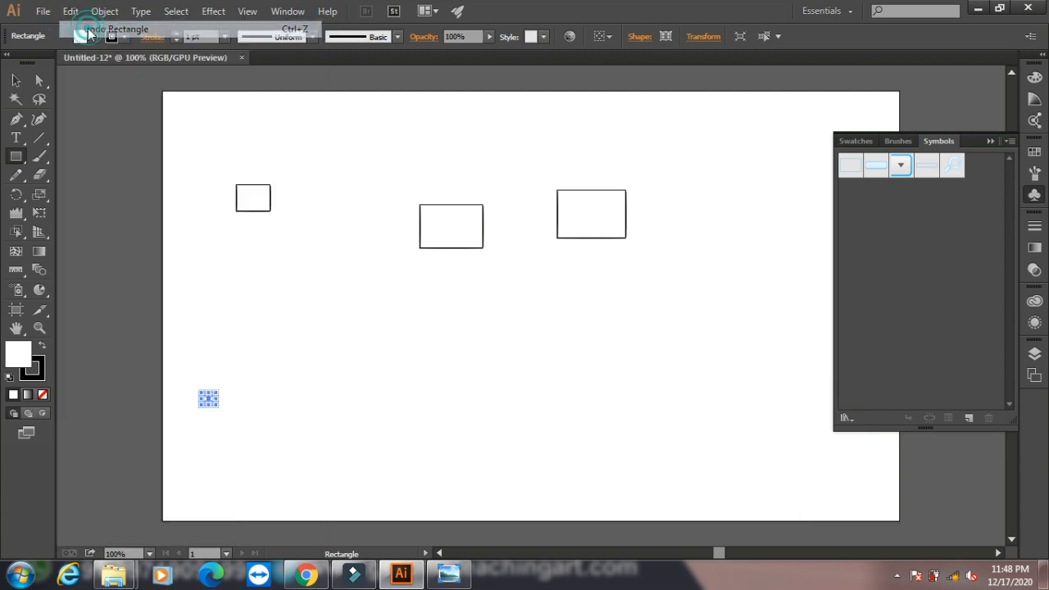
pyautogui.click(72, 13)
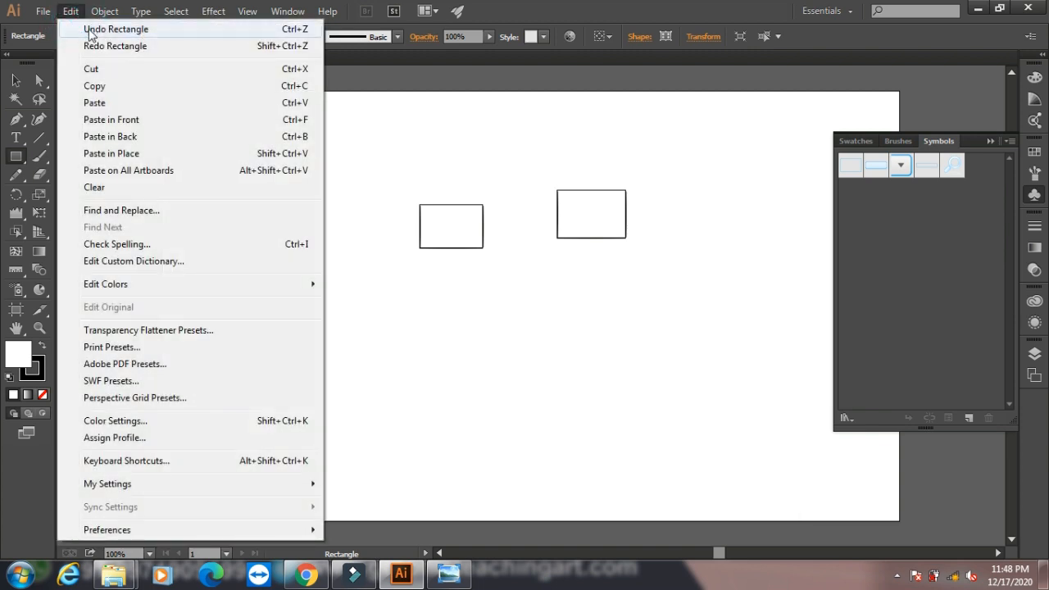
pyautogui.click(72, 21)
# - Redo the three undone rectangles
pyautogui.click(70, 12)
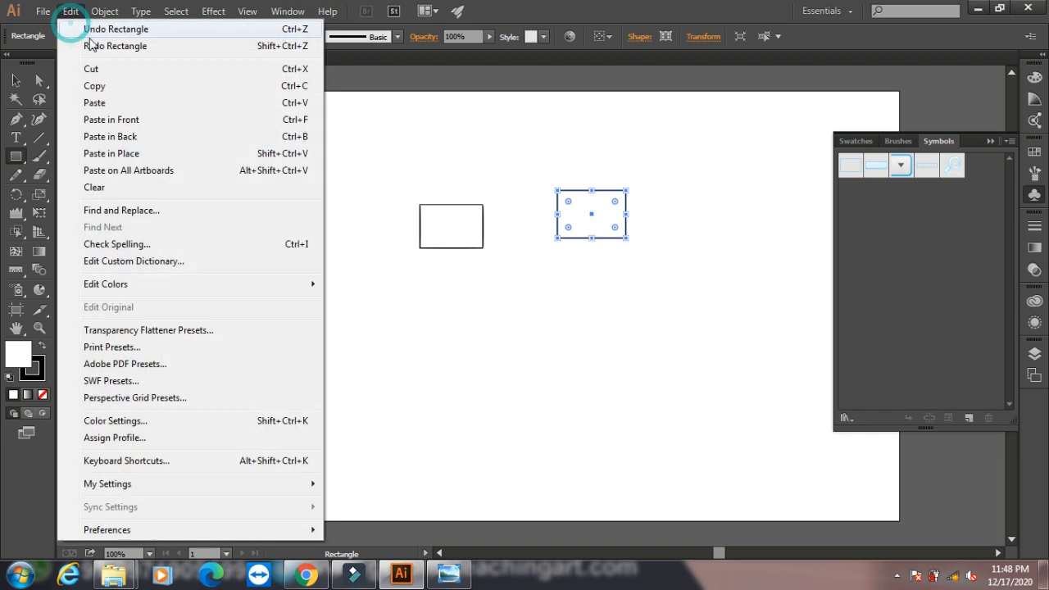
pyautogui.click(86, 42)
pyautogui.click(71, 11)
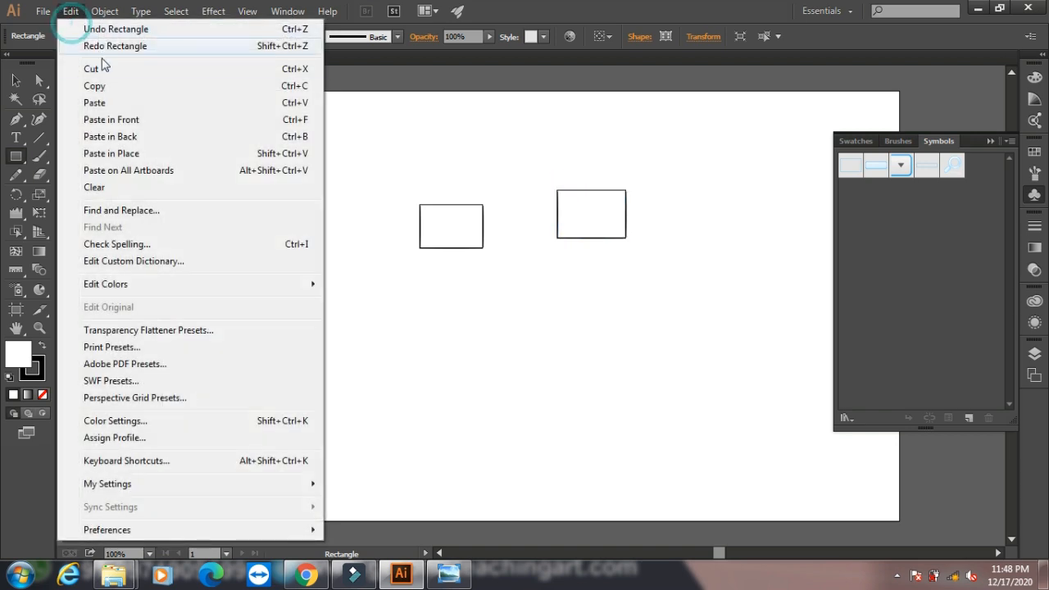
pyautogui.click(97, 47)
pyautogui.click(70, 12)
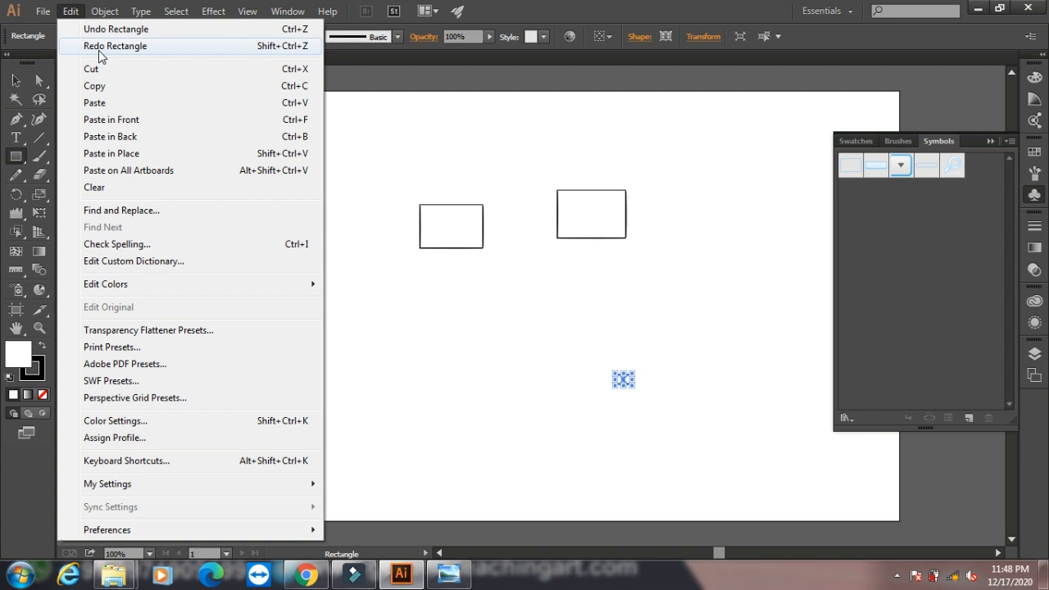
pyautogui.click(92, 45)
# - Cut the wide rectangle at the lower middle of the artboard
pyautogui.click(70, 12)
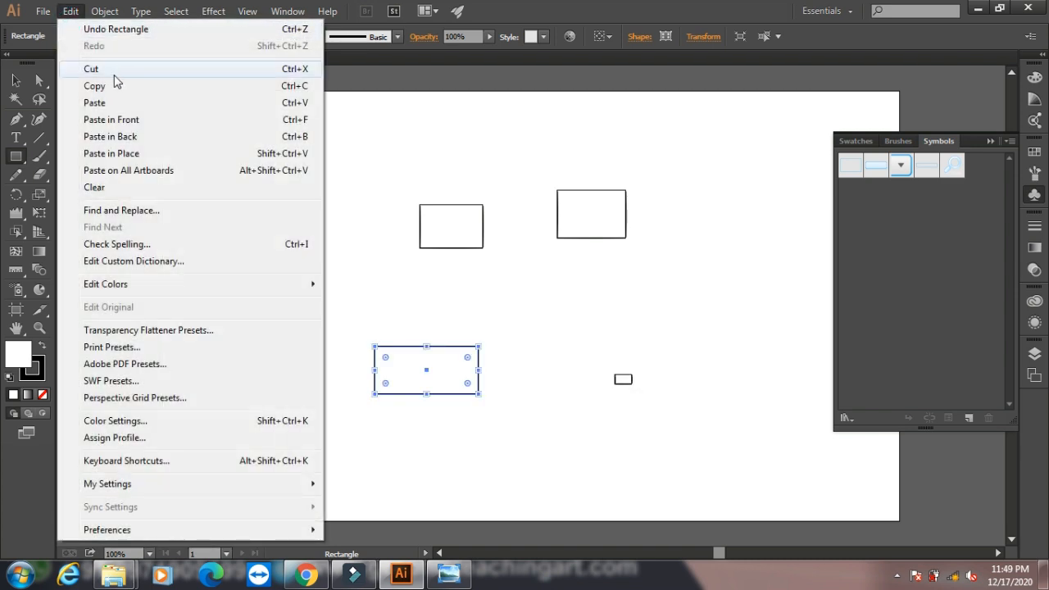
pyautogui.click(100, 69)
pyautogui.click(71, 12)
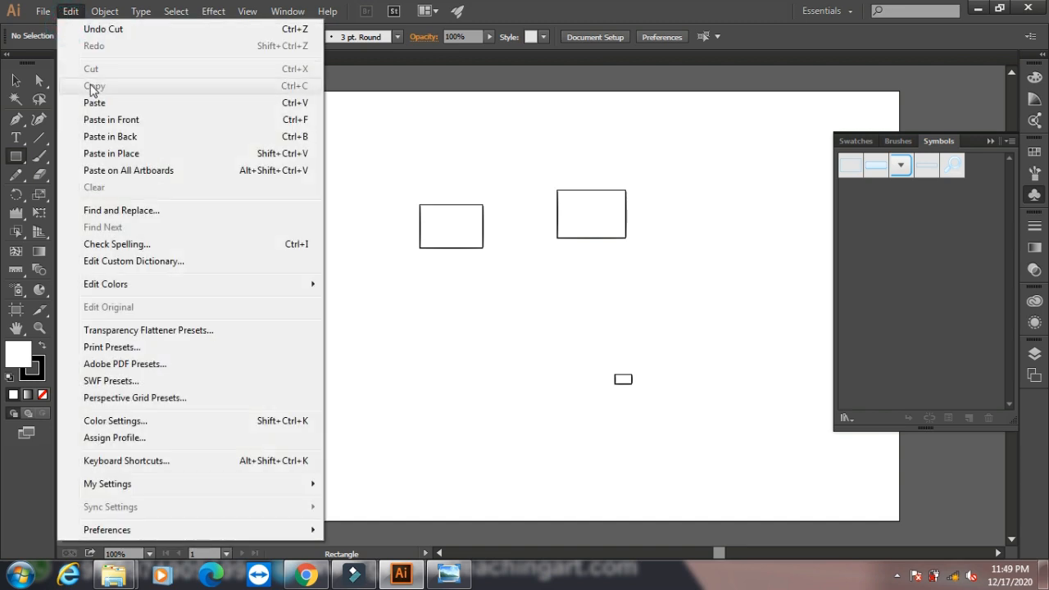
# - Copy the upper-middle rectangle and paste a duplicate onto the artboard
pyautogui.click(16, 83)
pyautogui.click(422, 229)
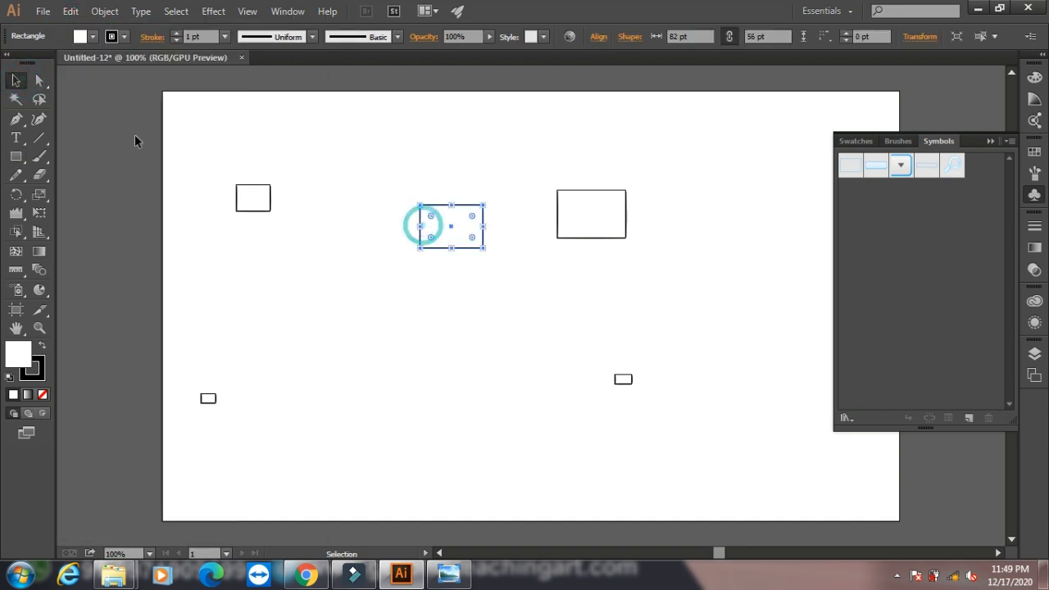
pyautogui.click(70, 11)
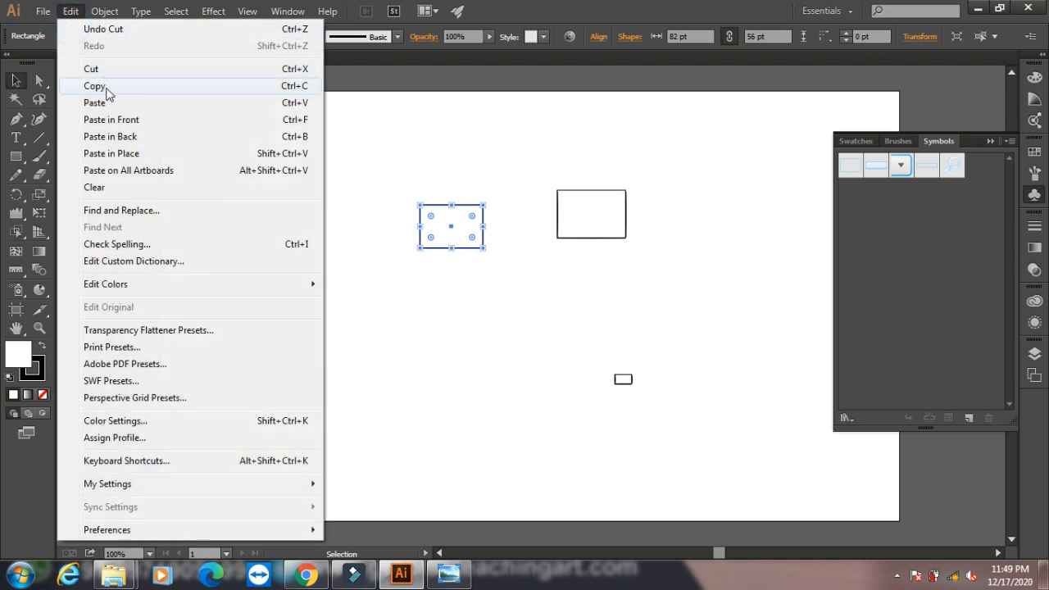
pyautogui.click(105, 87)
pyautogui.click(70, 11)
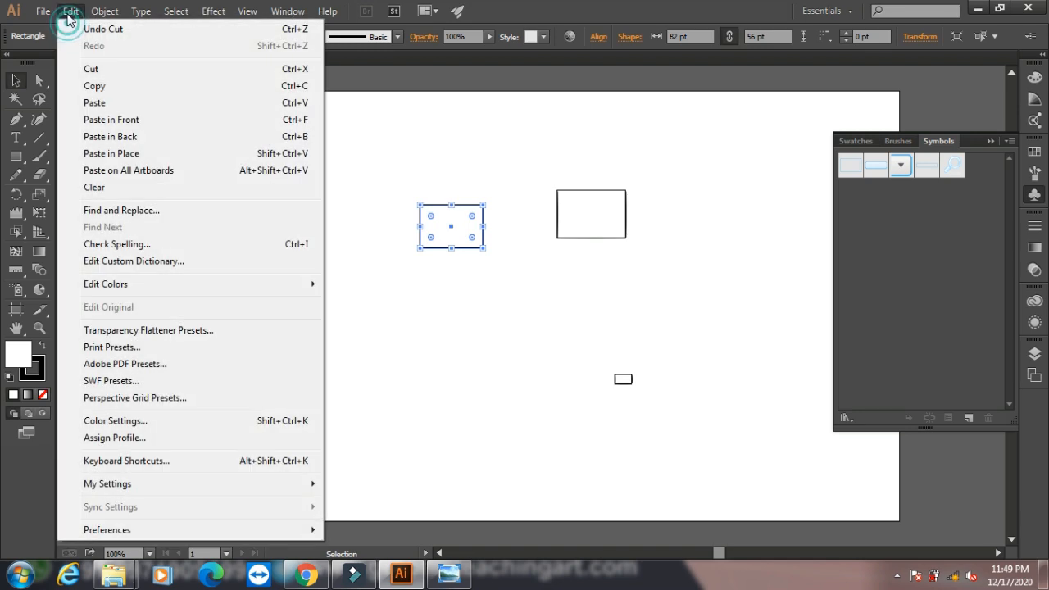
pyautogui.click(94, 102)
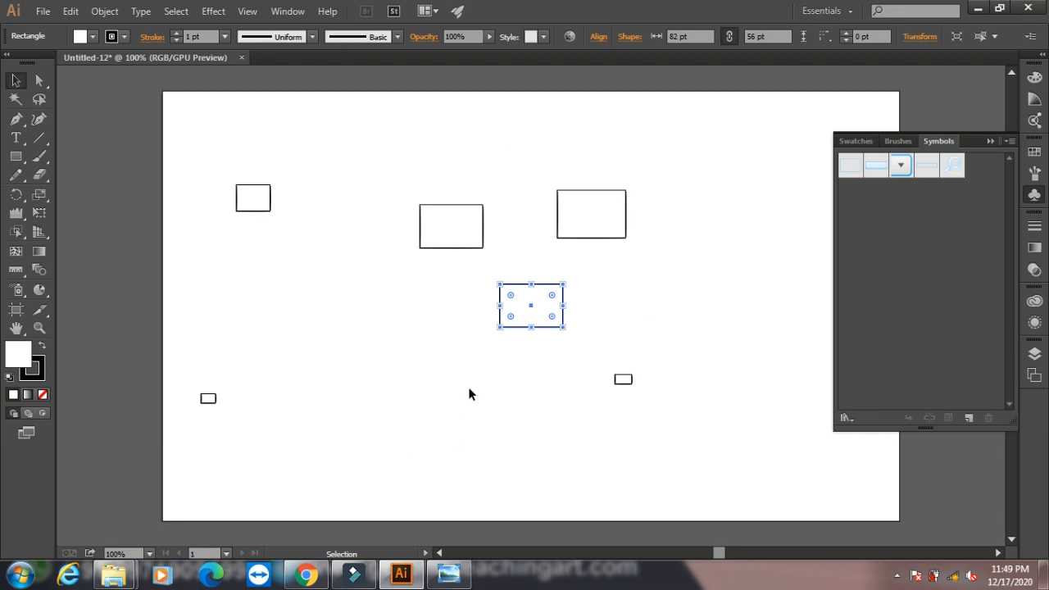
# - Paste the copied rectangle once in front and once in back of the original
pyautogui.click(68, 12)
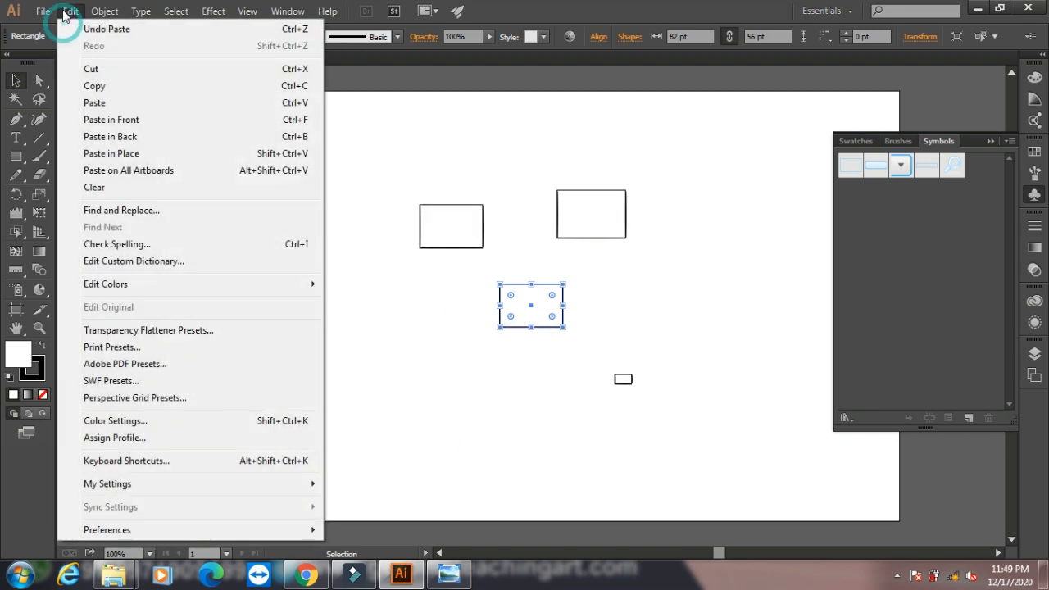
pyautogui.click(112, 123)
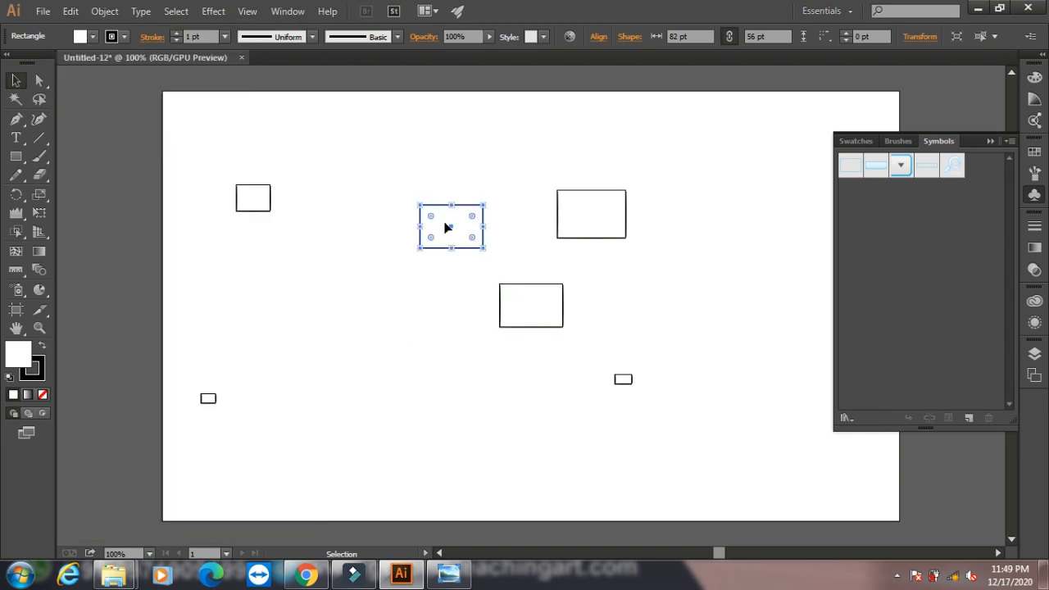
pyautogui.click(71, 12)
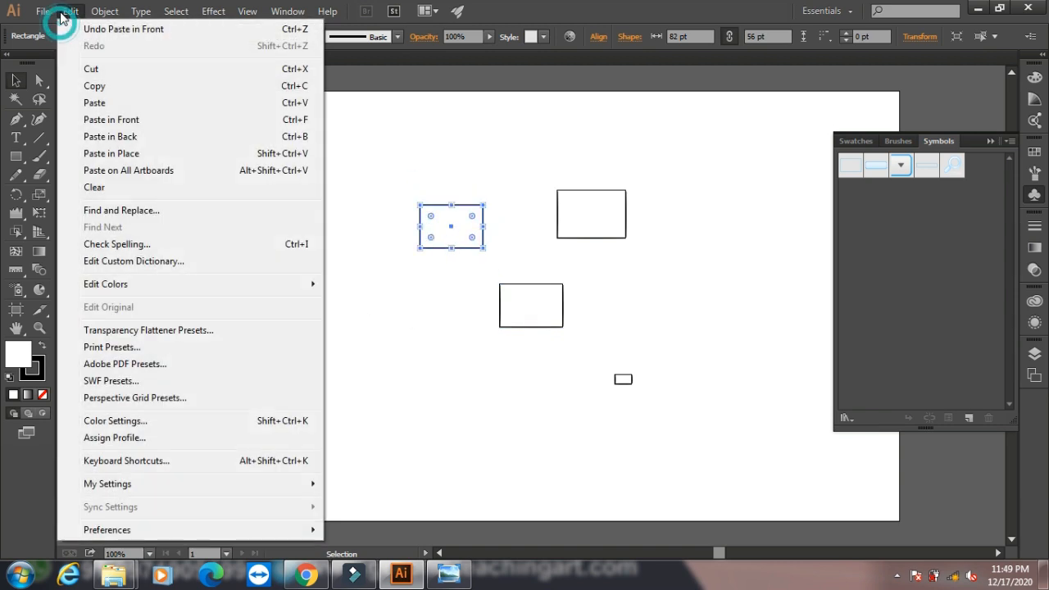
pyautogui.click(111, 138)
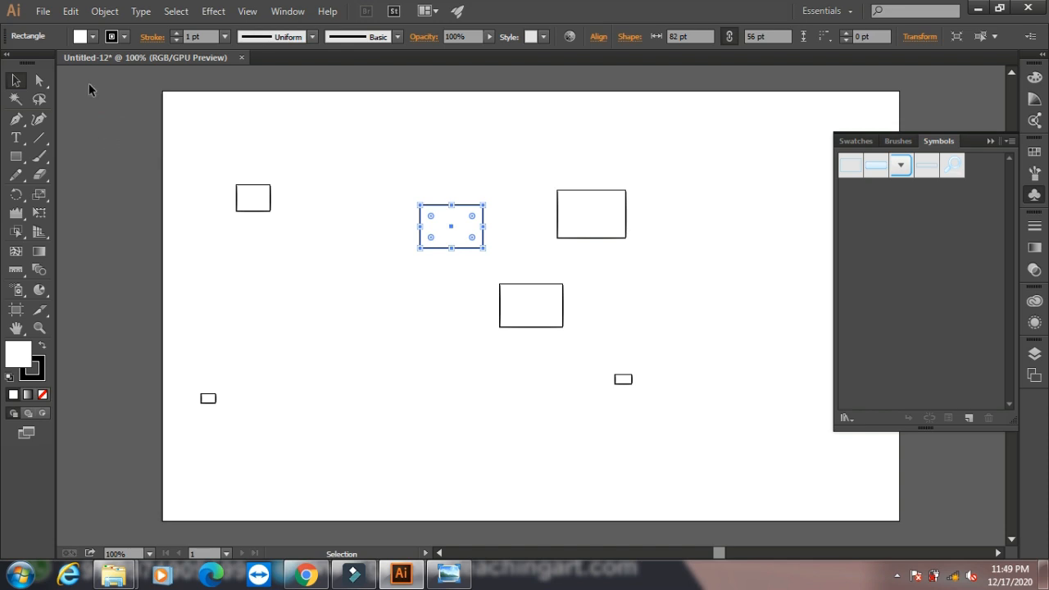
# - Paste another copy of the rectangle in place and move the stacked copies apart across the artboard
pyautogui.click(69, 17)
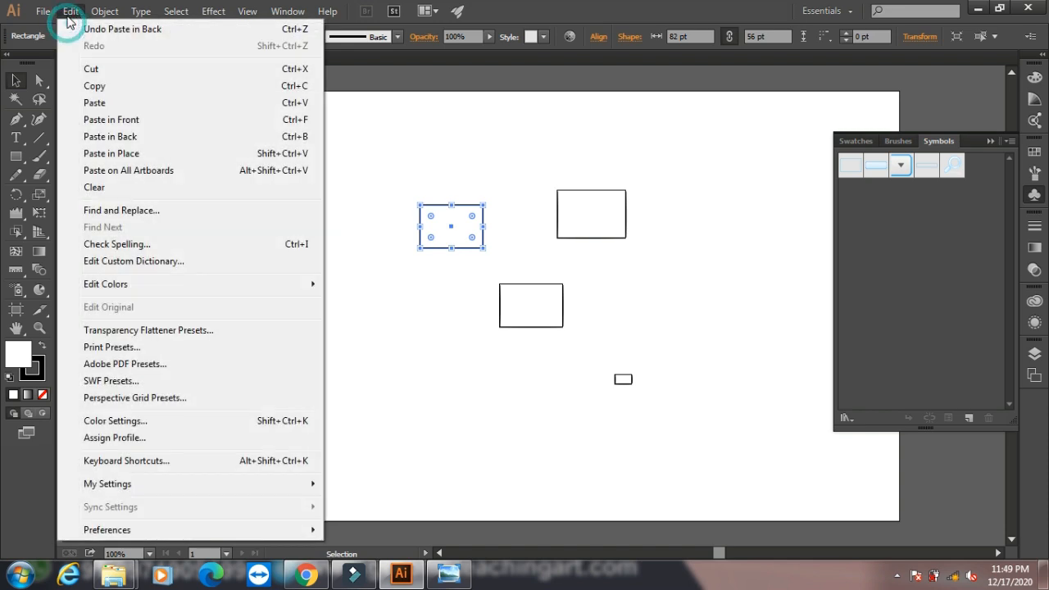
pyautogui.click(115, 156)
pyautogui.moveTo(444, 241); pyautogui.dragTo(288, 247)
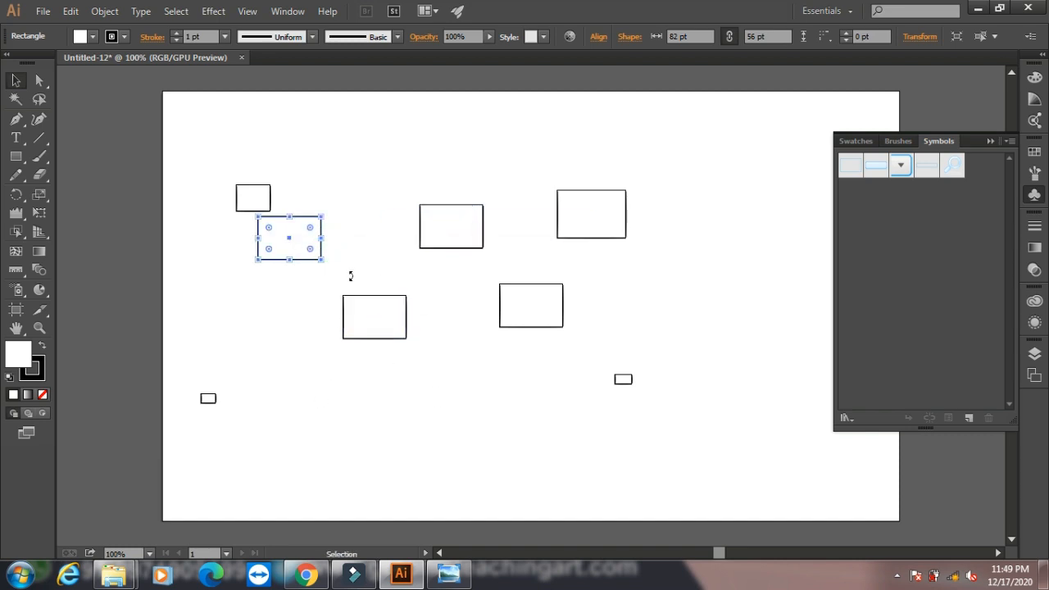
pyautogui.moveTo(442, 241); pyautogui.dragTo(444, 182)
# - Select all the rectangles on the artboard and delete them
pyautogui.moveTo(183, 168); pyautogui.dragTo(670, 490)
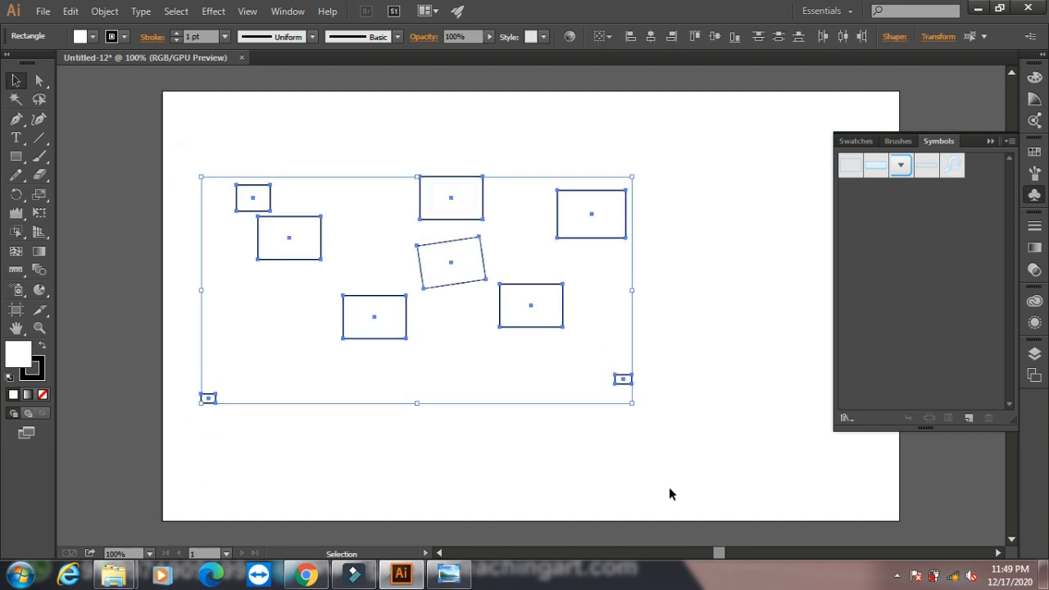
pyautogui.press('Delete')
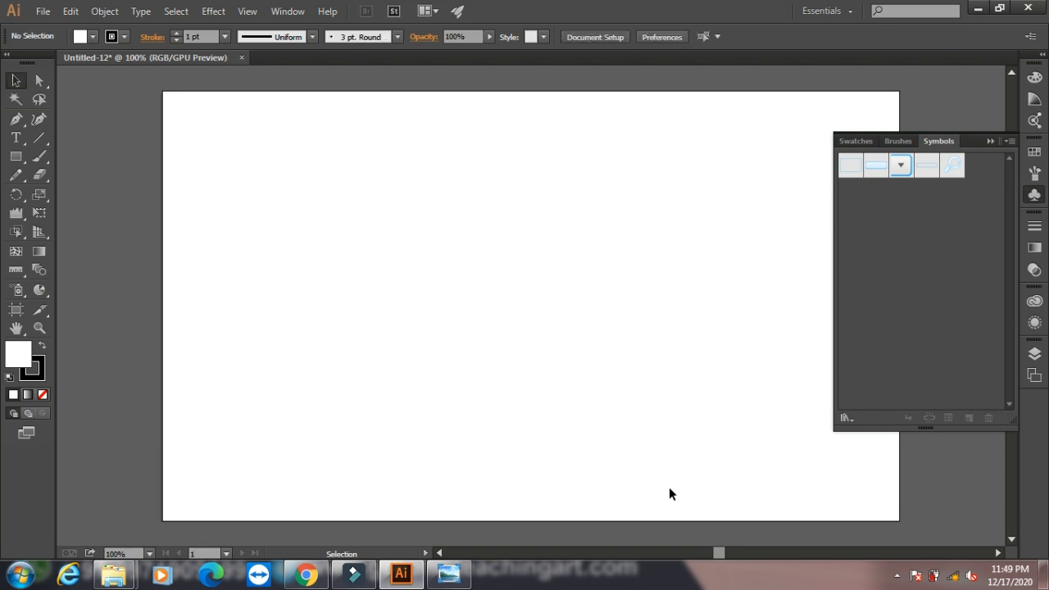
# - Draw a rectangle about 429 by 308 pt on the left part of the artboard and fill it with red (E81515)
pyautogui.click(15, 155)
pyautogui.moveTo(240, 160)
pyautogui.mouseDown()
pyautogui.moveTo(535, 423)
pyautogui.moveTo(570, 396)
pyautogui.mouseUp()
pyautogui.doubleClick(20, 360)
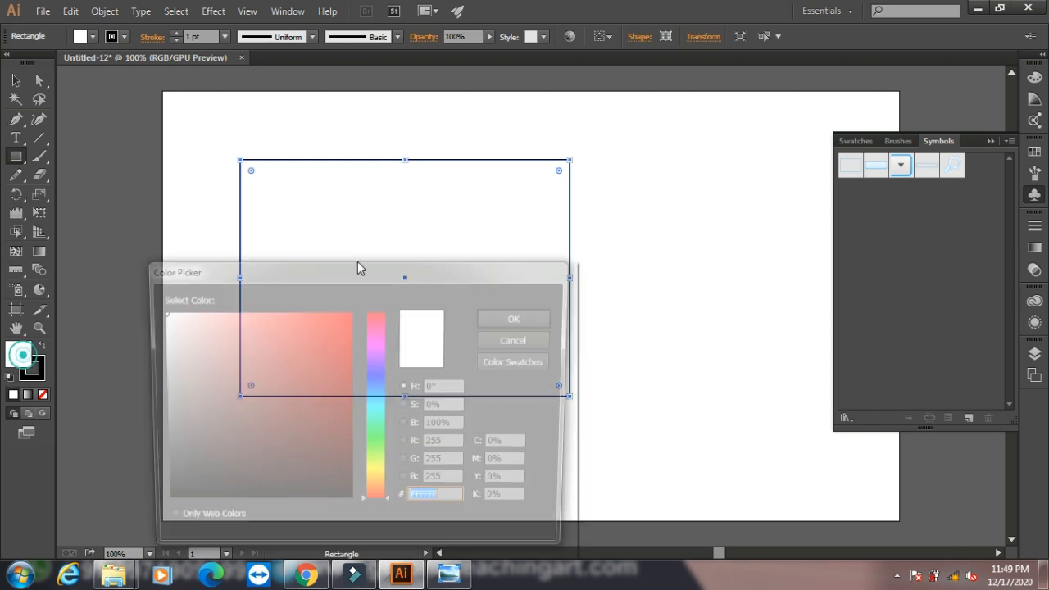
pyautogui.click(335, 328)
pyautogui.click(500, 317)
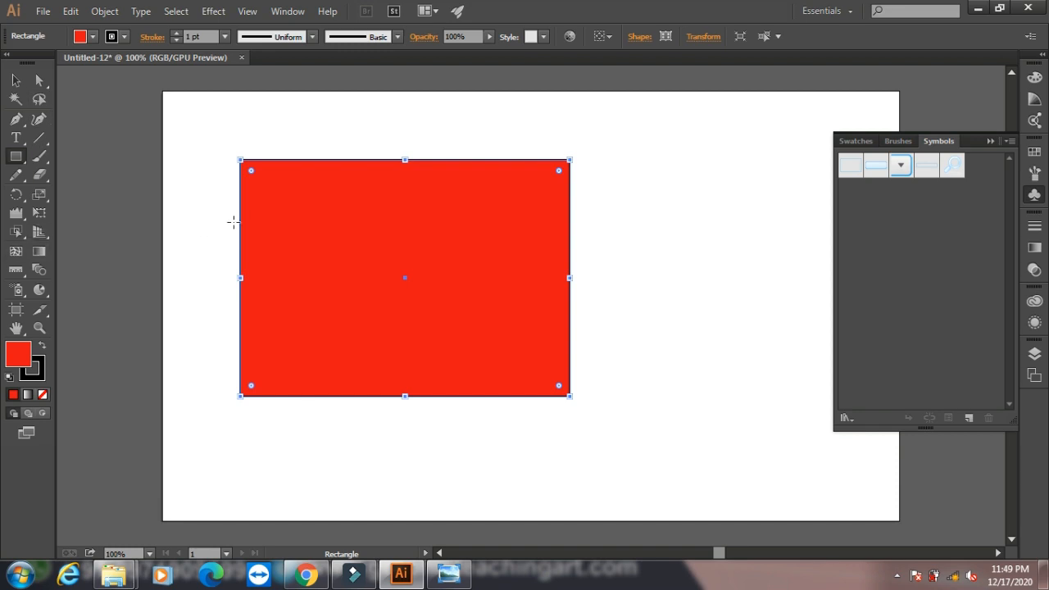
# - Remove the stroke from the red rectangle and make its fill the active colour attribute
pyautogui.click(41, 375)
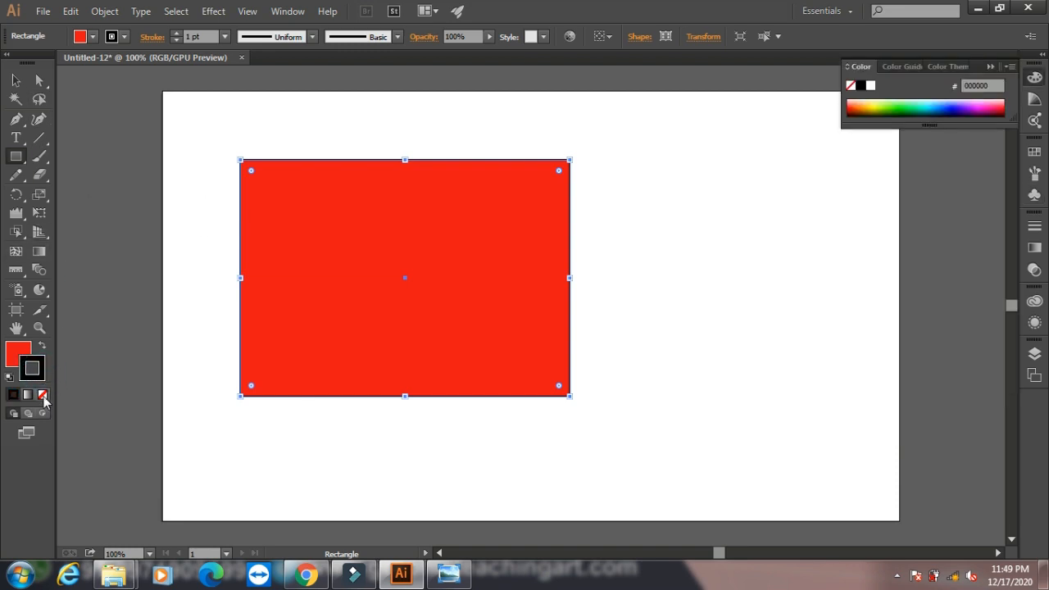
pyautogui.click(42, 394)
pyautogui.click(18, 354)
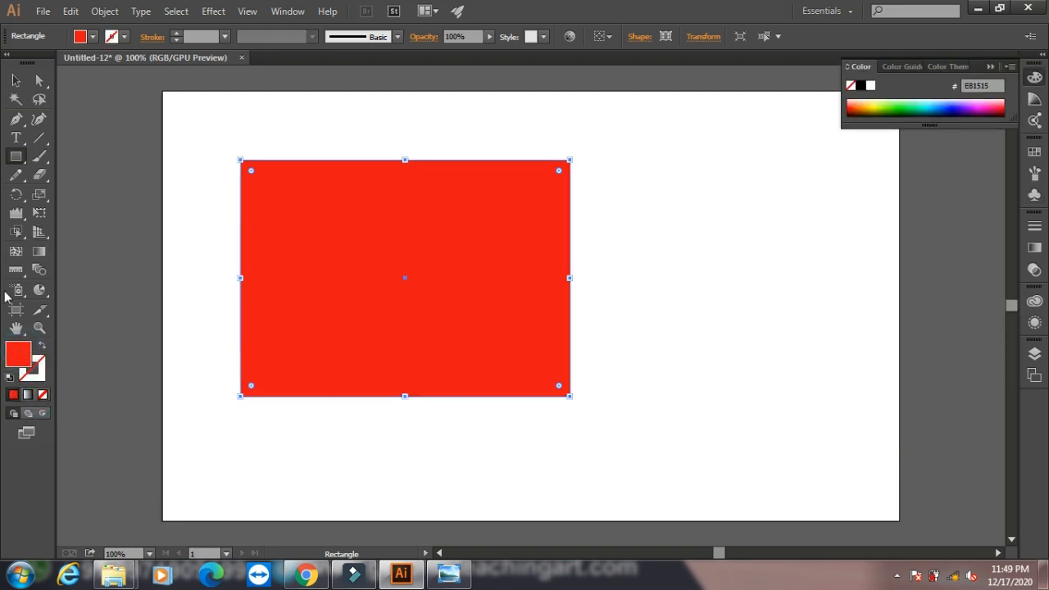
# - Draw a slightly rotated five-pointed star overlapping the left edge of the red rectangle with the Star tool
pyautogui.click(16, 156)
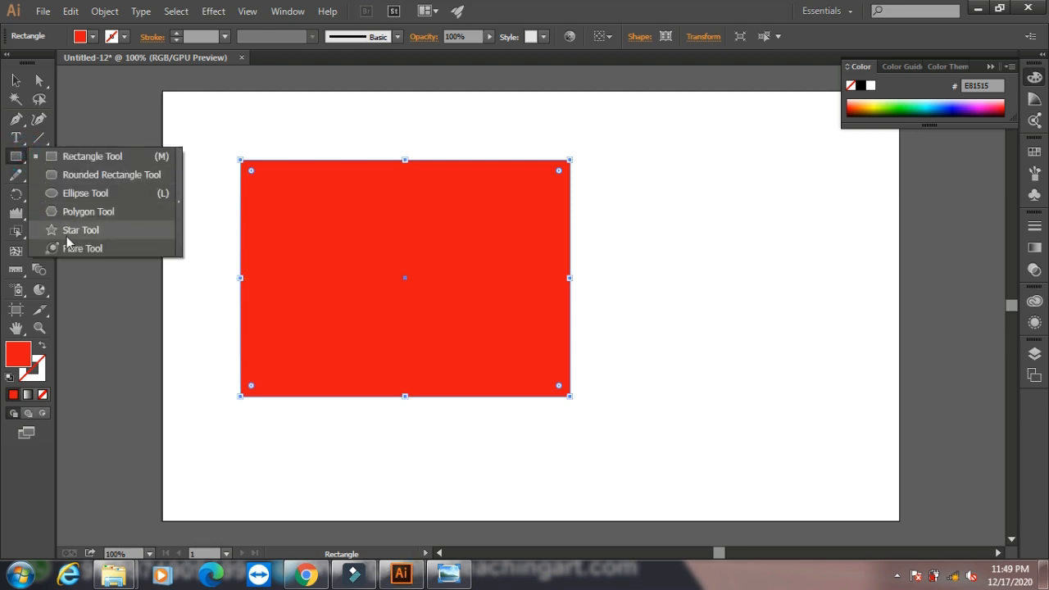
pyautogui.click(67, 235)
pyautogui.click(307, 148)
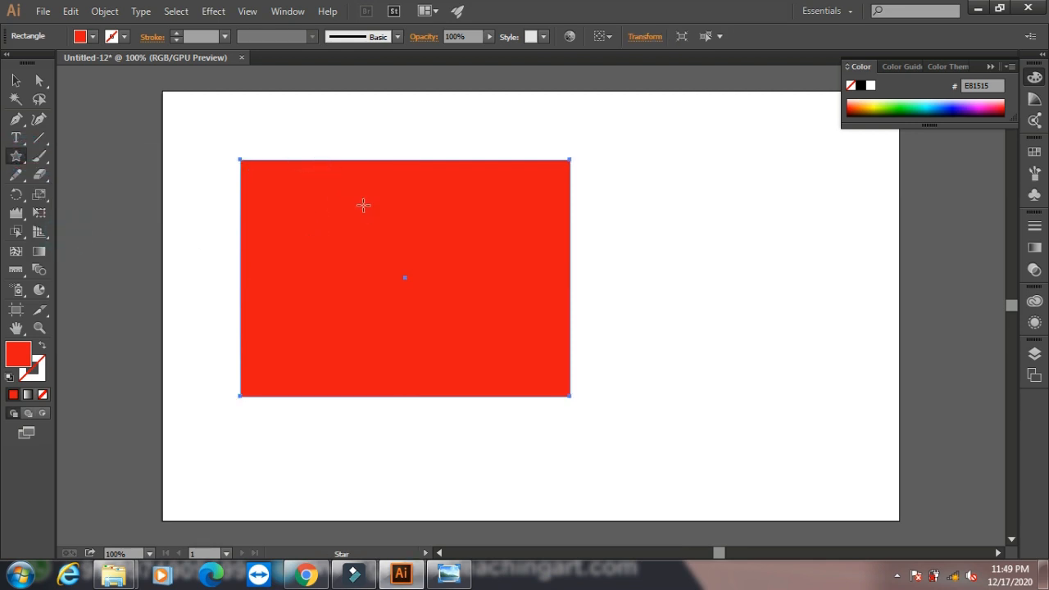
pyautogui.click(564, 337)
pyautogui.moveTo(197, 286); pyautogui.dragTo(244, 332)
# - Fill the star with light orange (FFD17F) and arrange four copies of it so each overlaps a different edge of the rectangle
pyautogui.click(16, 80)
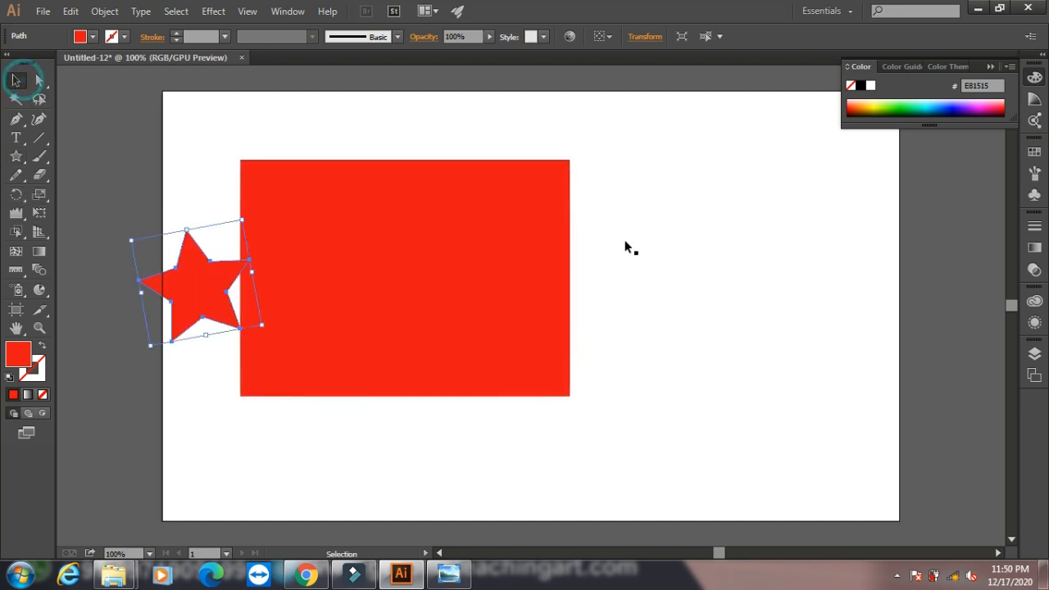
pyautogui.click(864, 101)
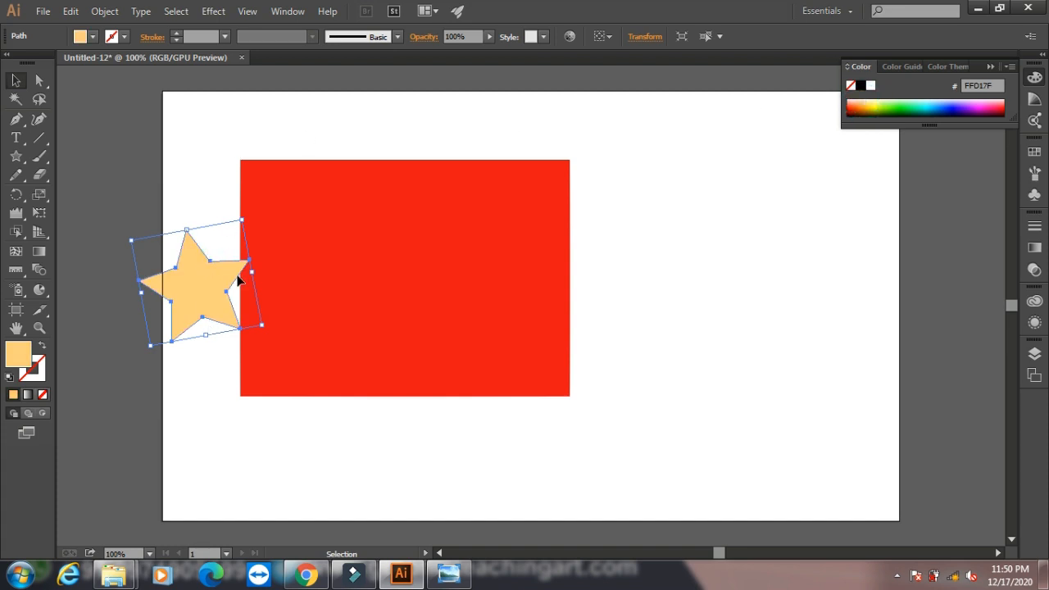
pyautogui.moveTo(199, 283); pyautogui.dragTo(454, 393)
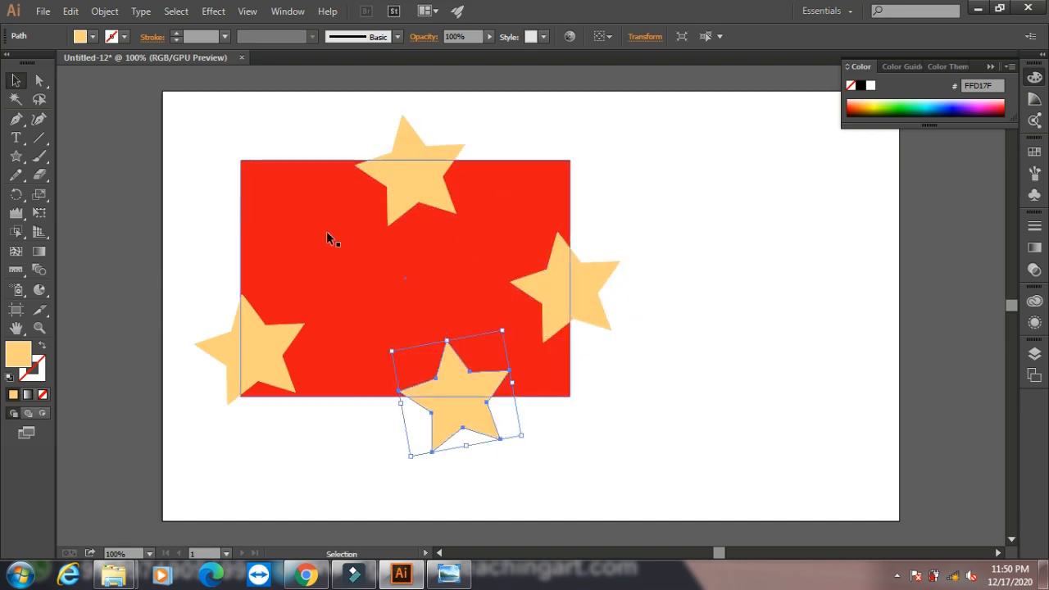
# - Bring the red rectangle to the front of the four stars
pyautogui.click(285, 213)
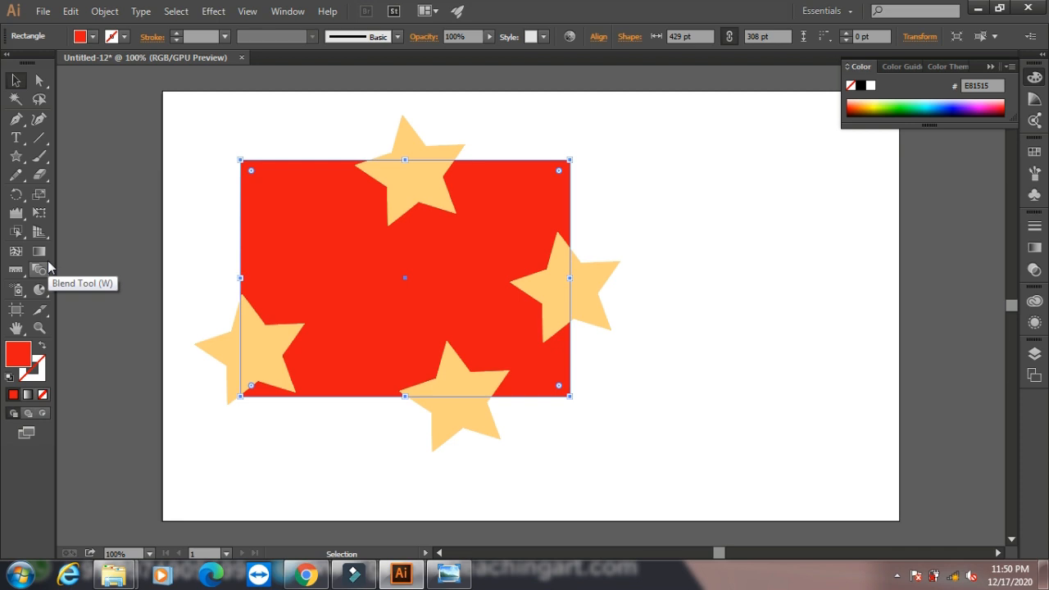
pyautogui.click(105, 11)
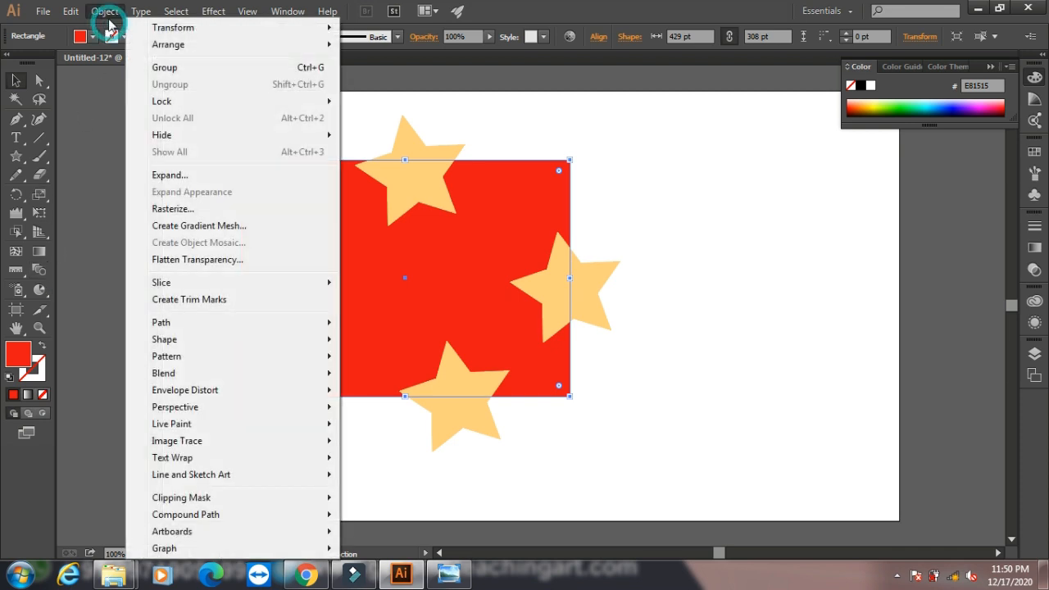
pyautogui.moveTo(223, 46)
pyautogui.click(378, 41)
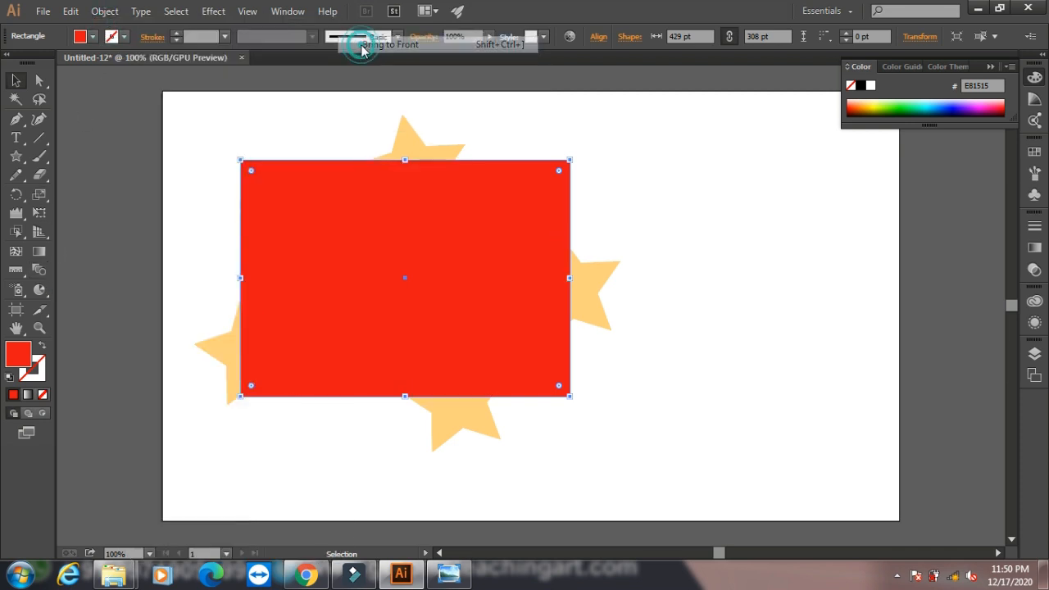
# - Make a clipping mask from the red rectangle and the four stars
pyautogui.moveTo(176, 108); pyautogui.dragTo(659, 455)
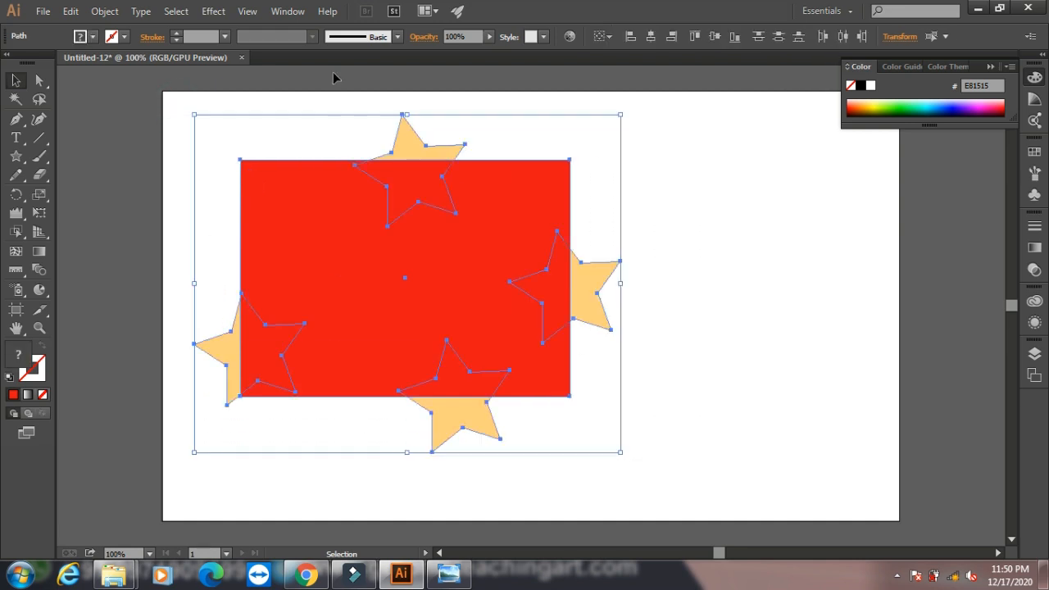
pyautogui.click(105, 12)
pyautogui.moveTo(279, 497)
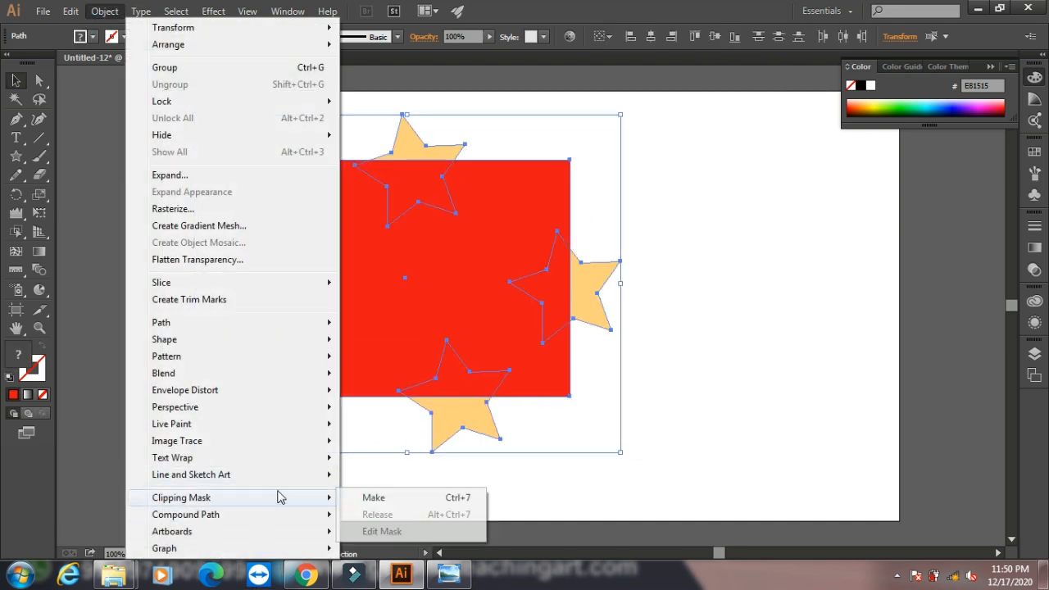
pyautogui.click(388, 504)
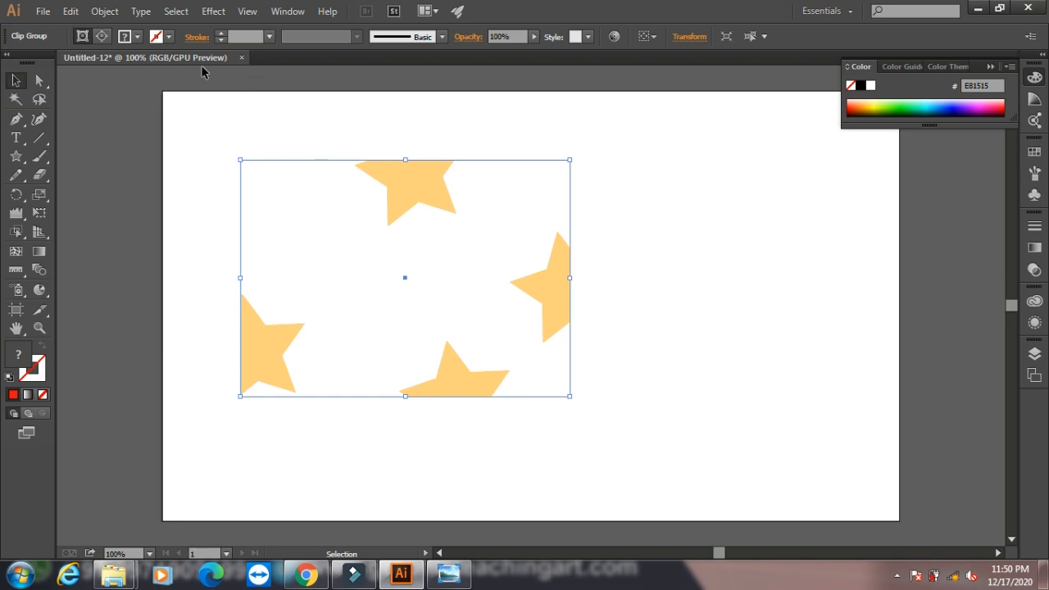
# - Try pasting the copied red rectangle in back of the clipped stars, and undo the paste
pyautogui.click(71, 11)
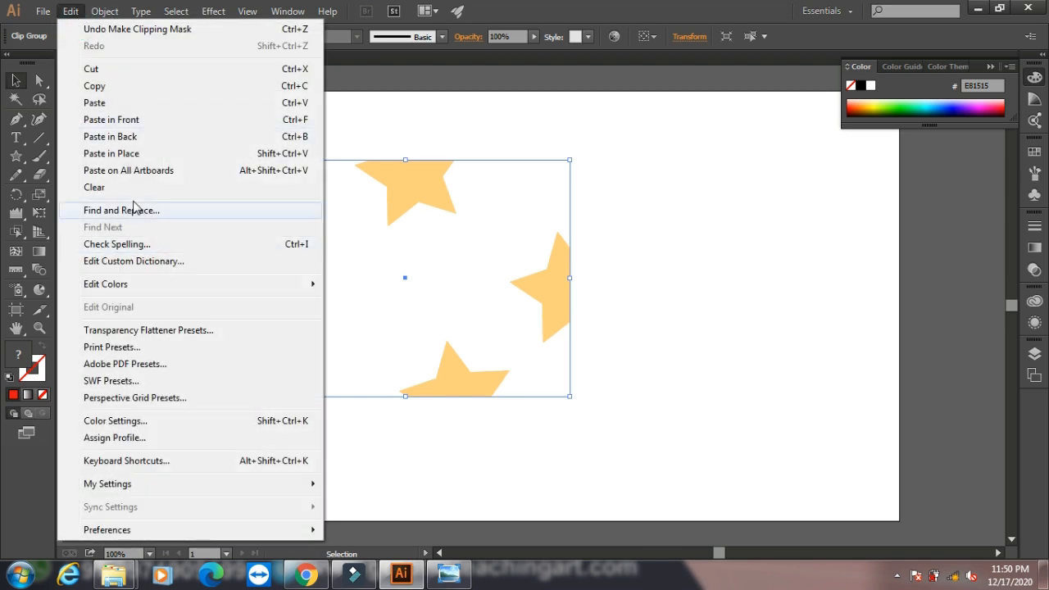
pyautogui.click(141, 139)
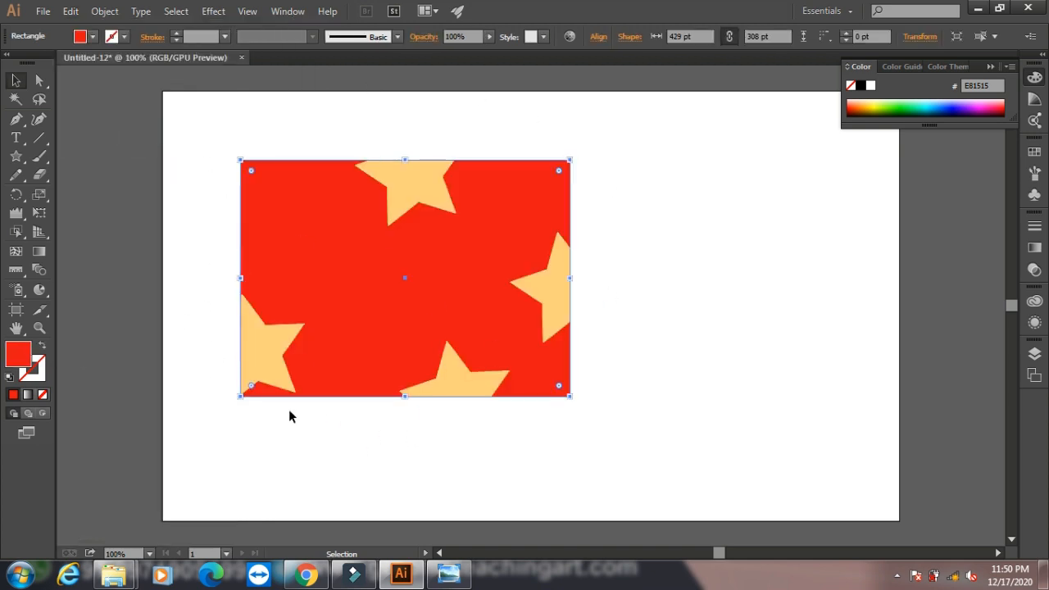
pyautogui.hotkey('ctrl', '7')
# - Try pasting the red rectangle with Paste in Place and with Paste in Front, undoing each paste
pyautogui.click(70, 12)
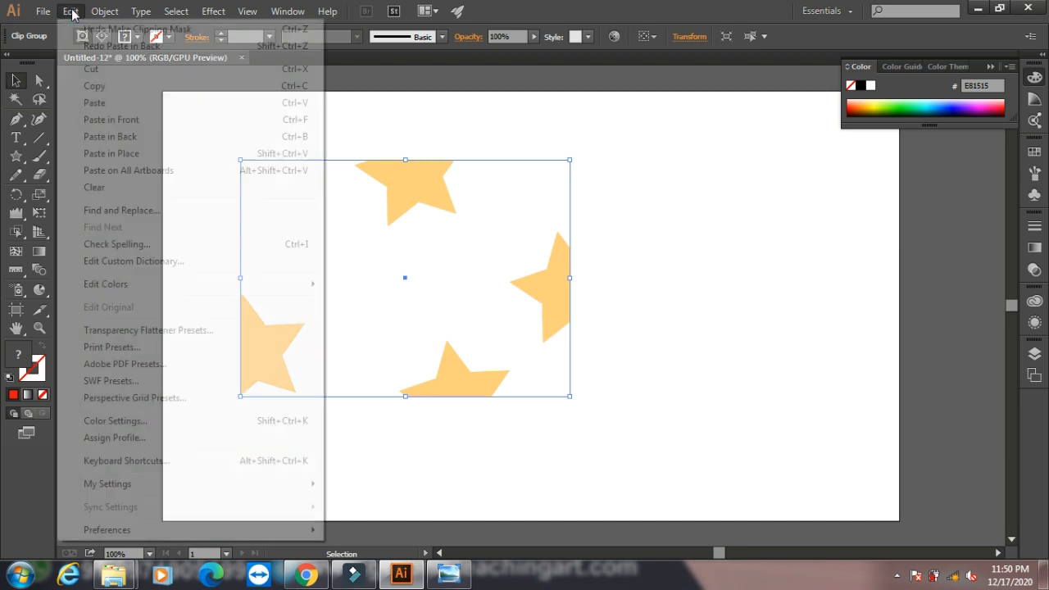
pyautogui.click(127, 154)
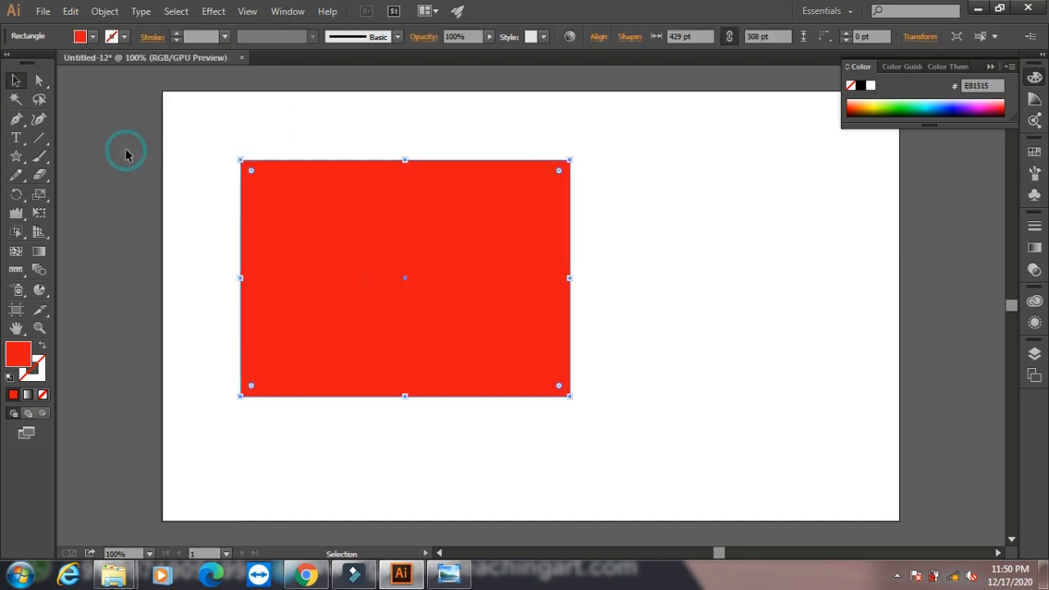
pyautogui.hotkey('ctrl', '7')
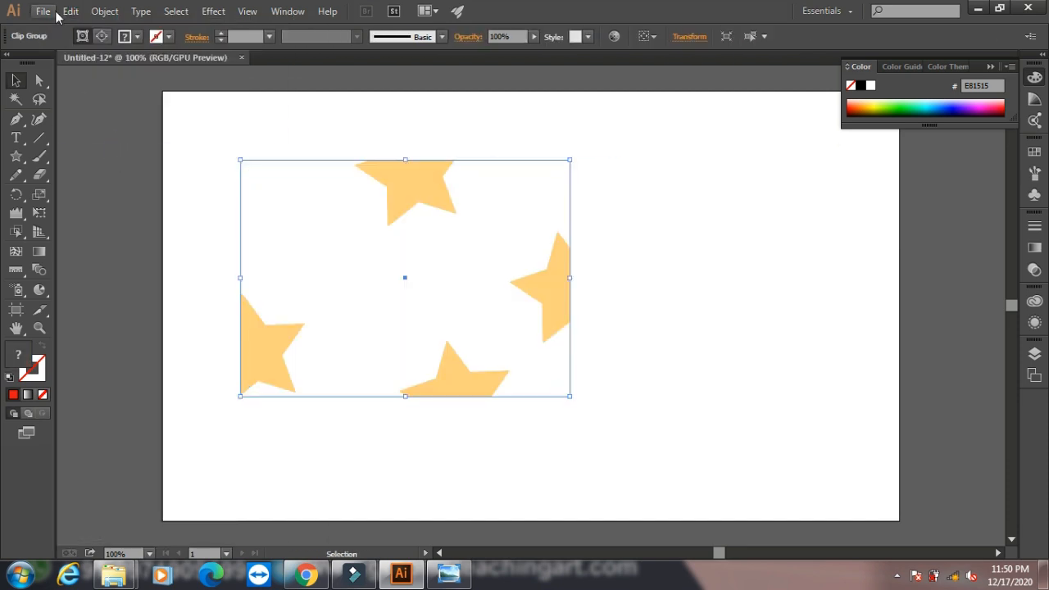
pyautogui.click(69, 11)
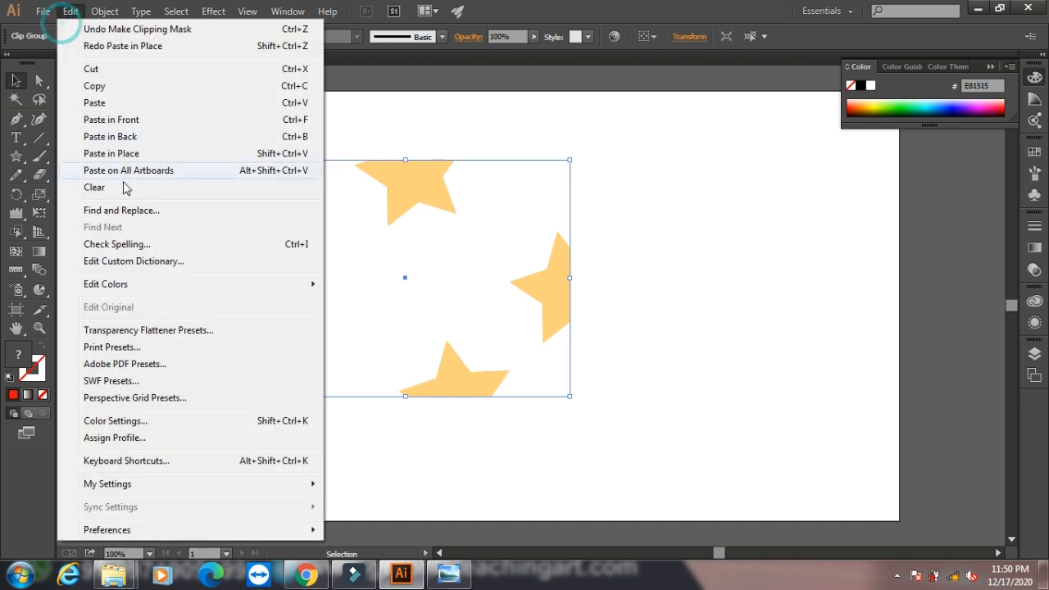
pyautogui.click(128, 123)
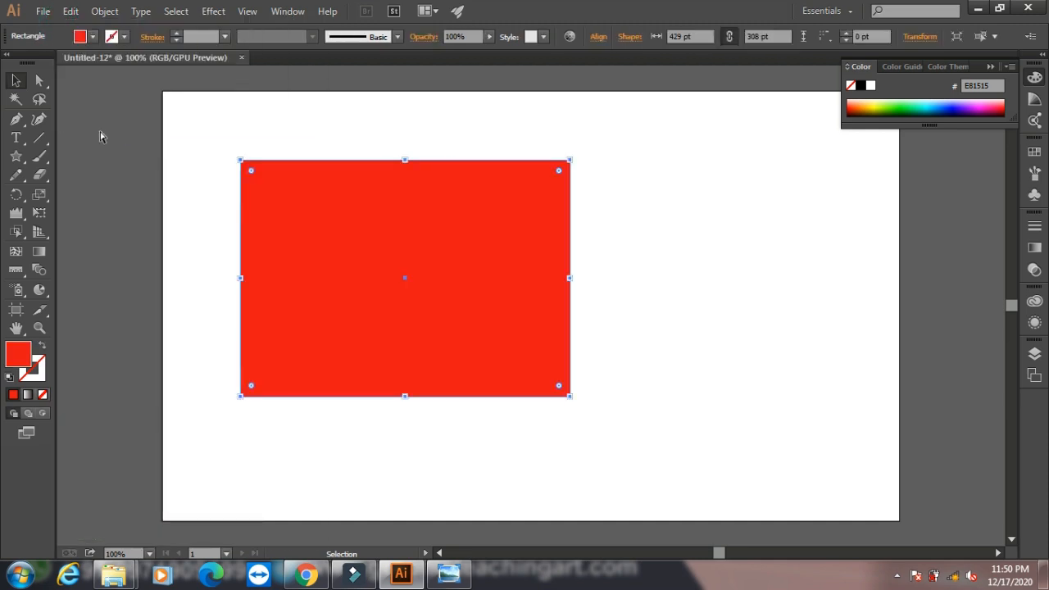
pyautogui.hotkey('ctrl', '7')
# - Paste the red rectangle directly behind the clipped stars with Paste in Back
pyautogui.click(69, 11)
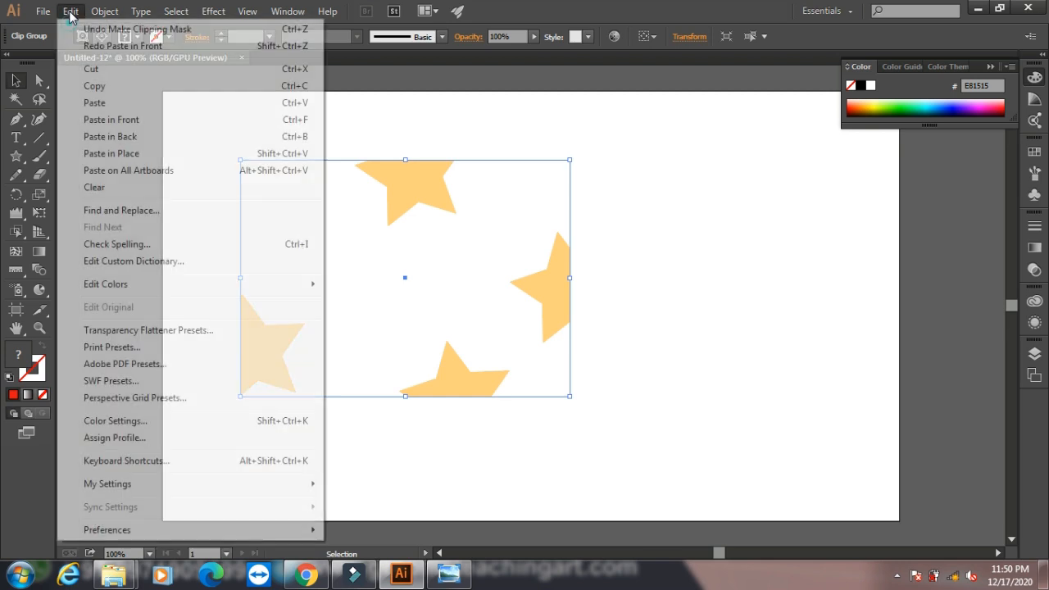
pyautogui.click(118, 144)
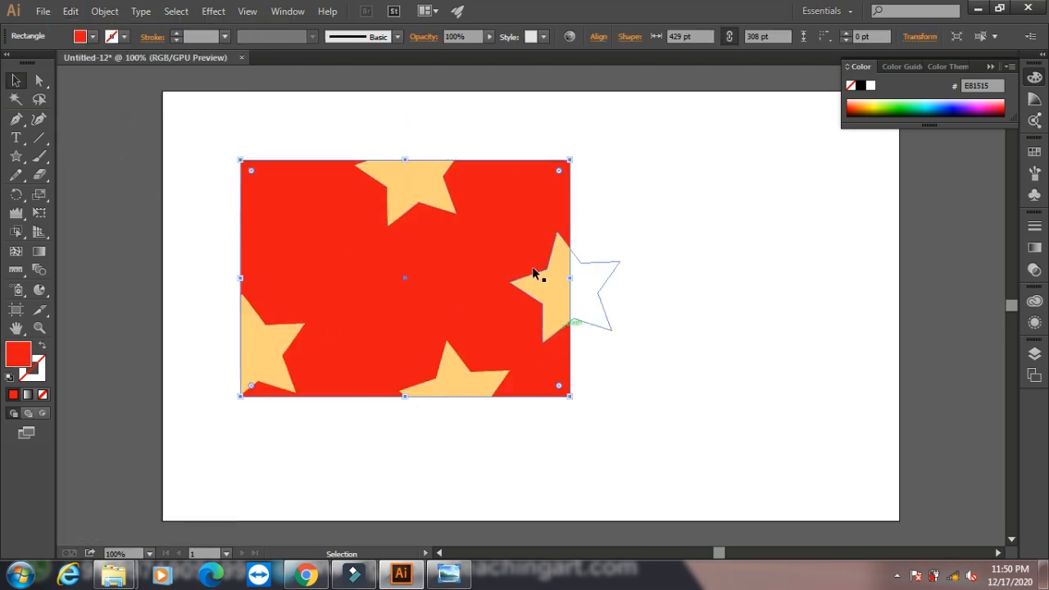
# - Create a new 960 x 560 pt document with 5 artboards arranged in 2 columns
pyautogui.click(42, 11)
pyautogui.click(49, 25)
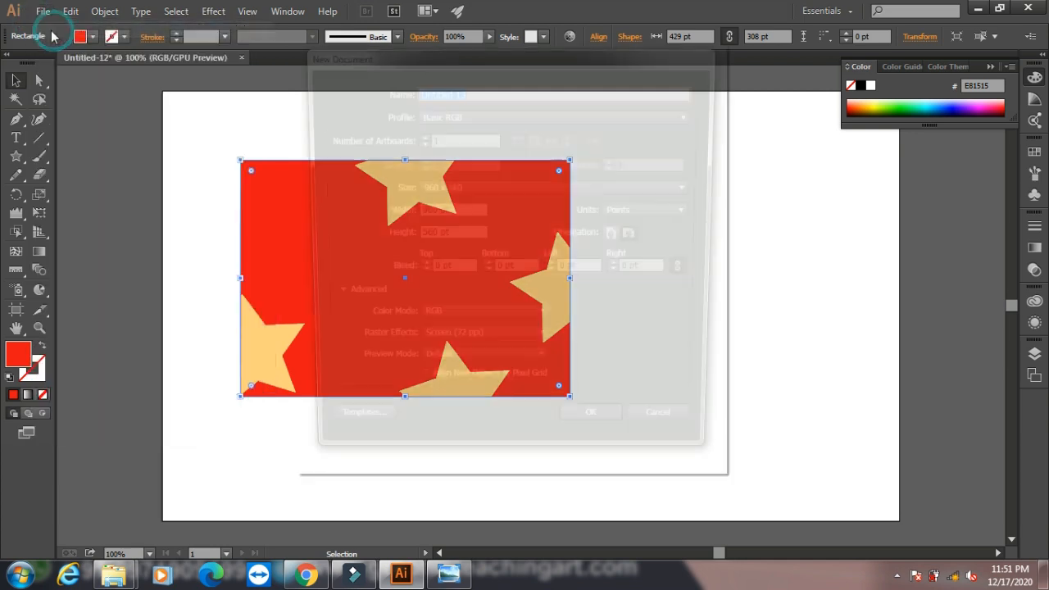
pyautogui.click(446, 137)
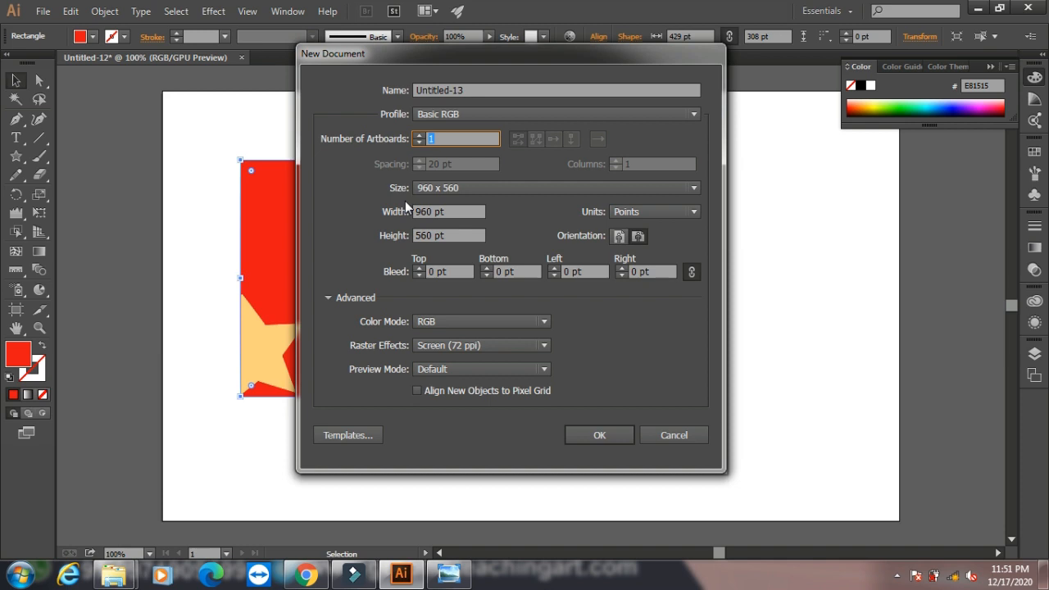
pyautogui.write('5')
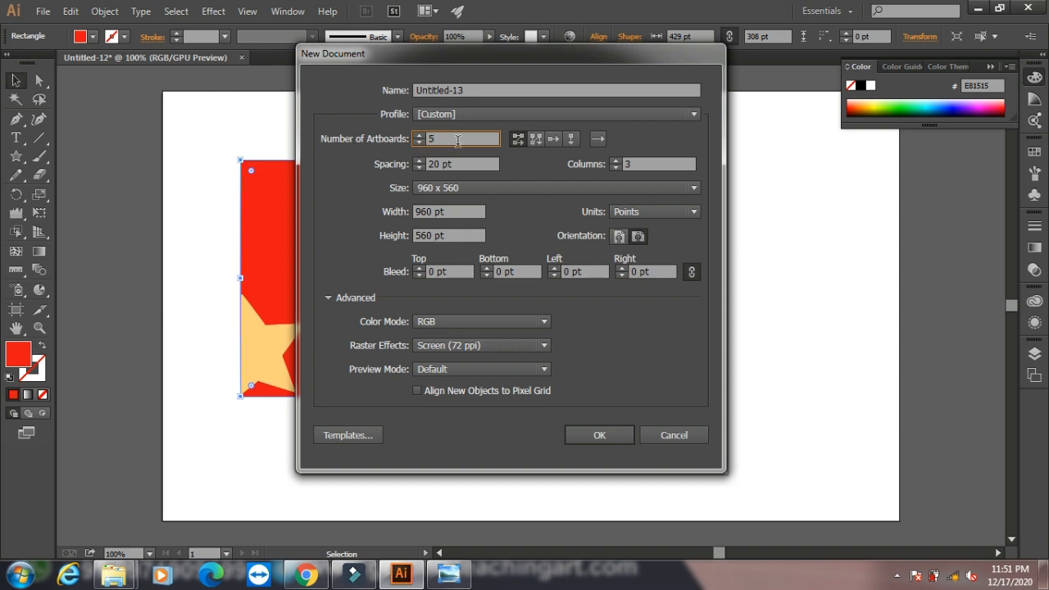
pyautogui.click(616, 167)
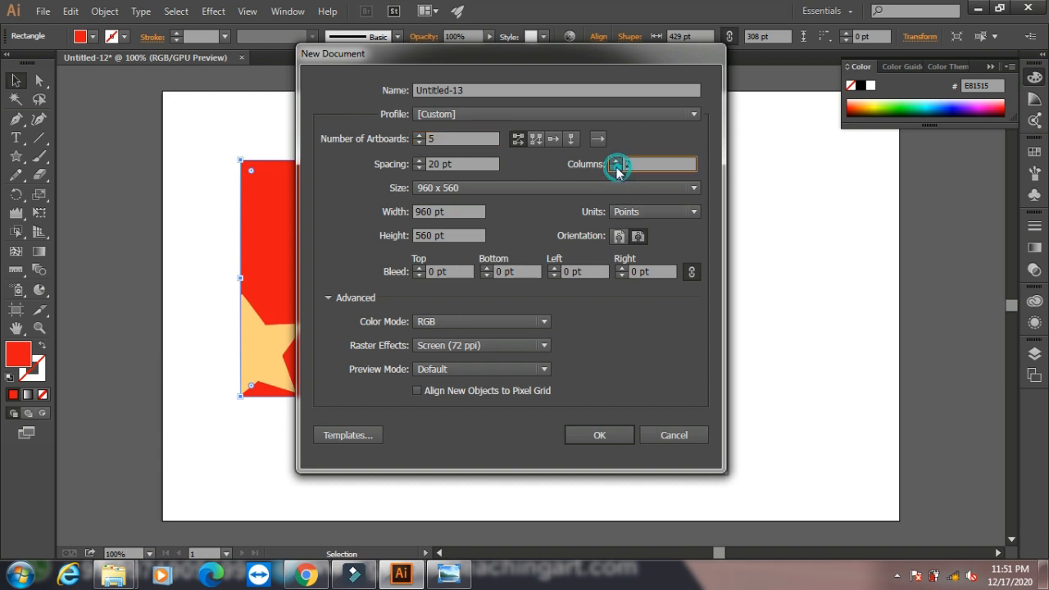
pyautogui.click(593, 441)
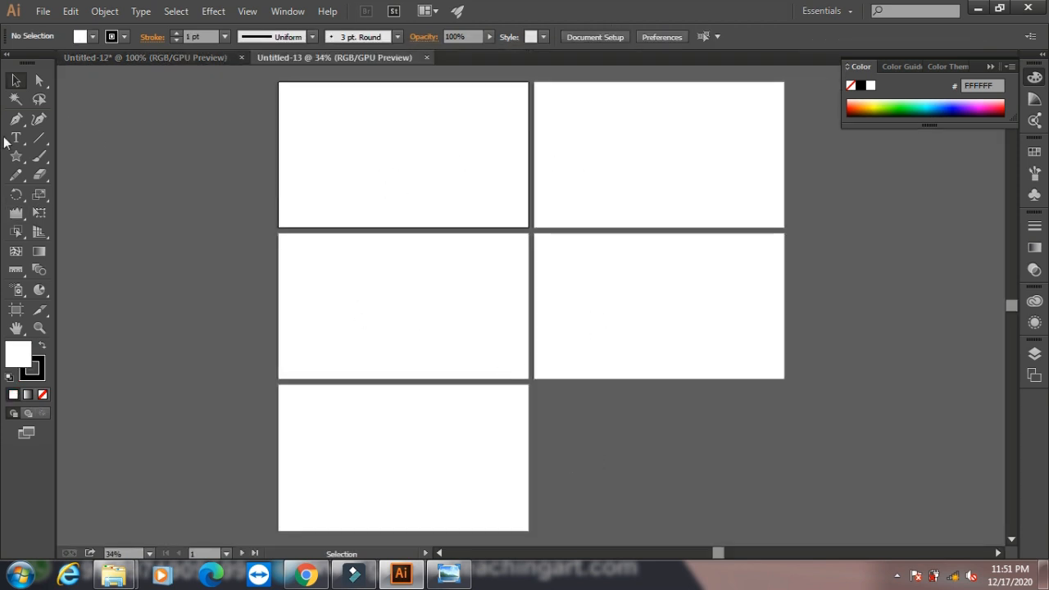
# - Draw a small five-pointed star on the first artboard and fill it with bright green (81FF00)
pyautogui.click(18, 160)
pyautogui.moveTo(351, 139); pyautogui.dragTo(374, 154)
pyautogui.click(887, 105)
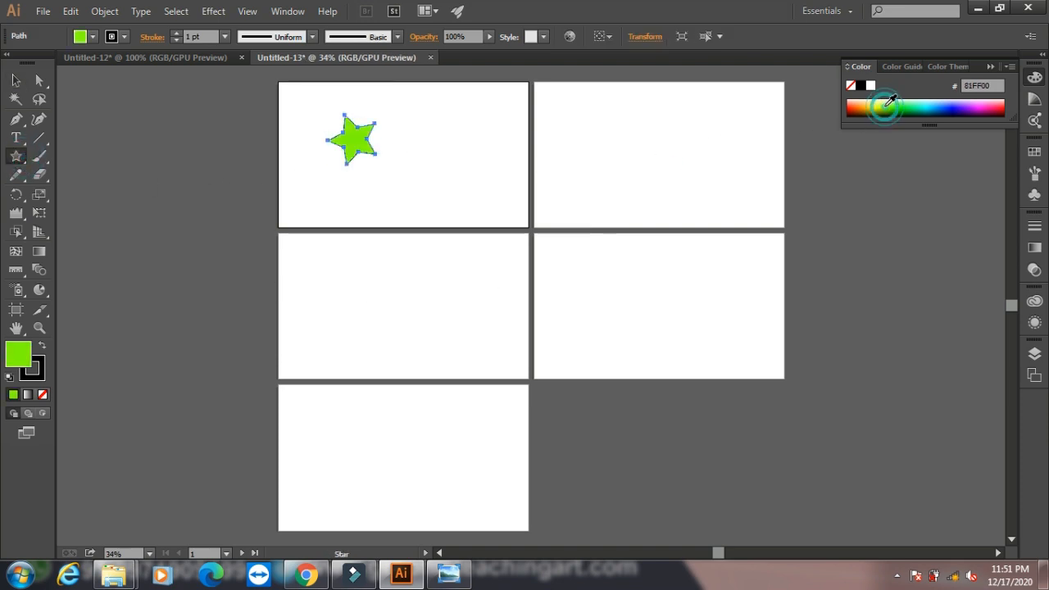
# - Paste the green star at the same position on all five artboards with Paste on All Artboards
pyautogui.click(15, 80)
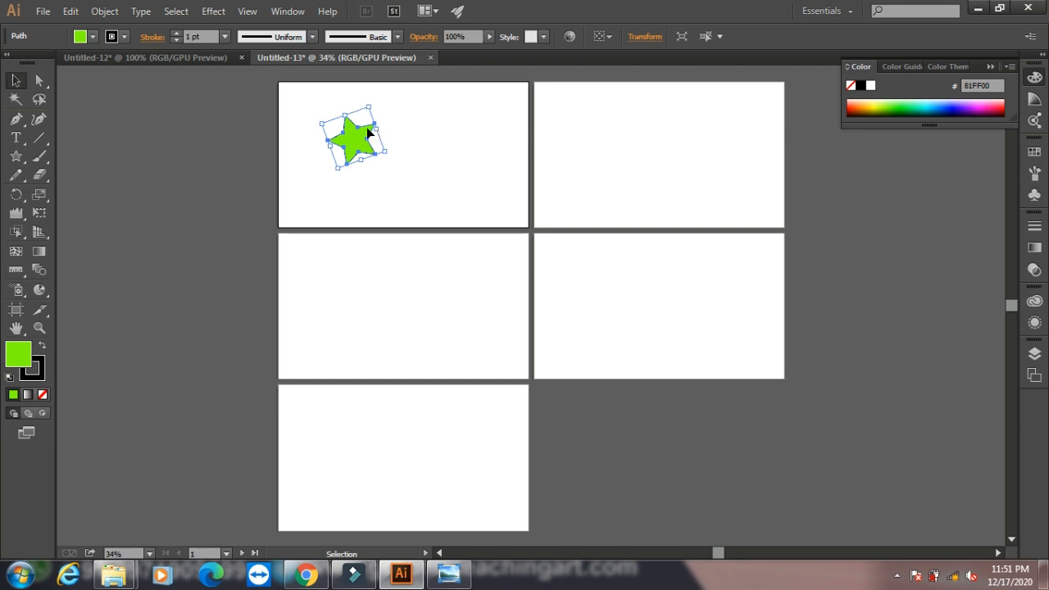
pyautogui.click(70, 12)
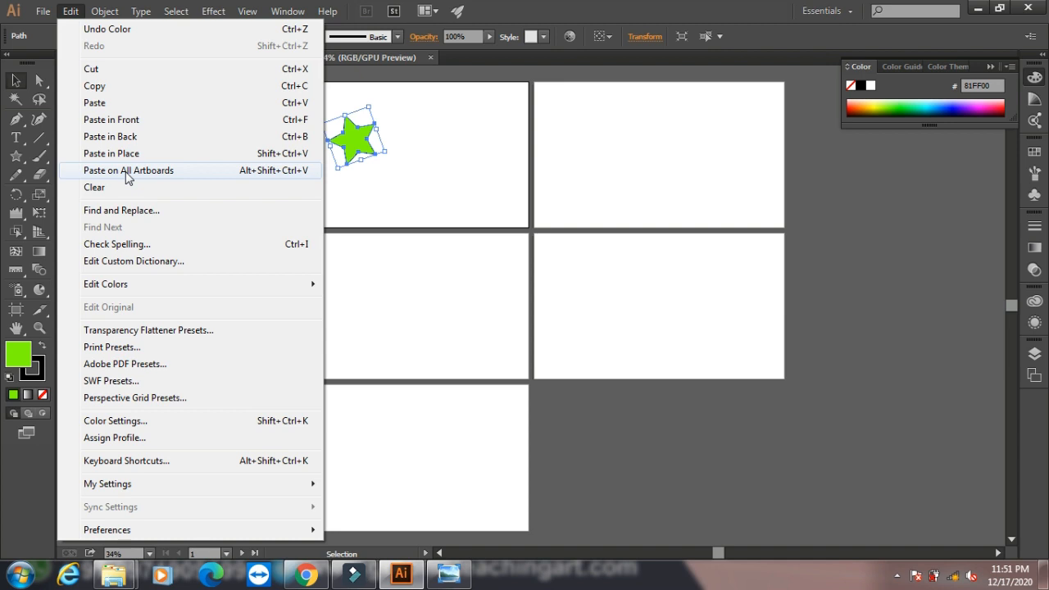
pyautogui.click(156, 177)
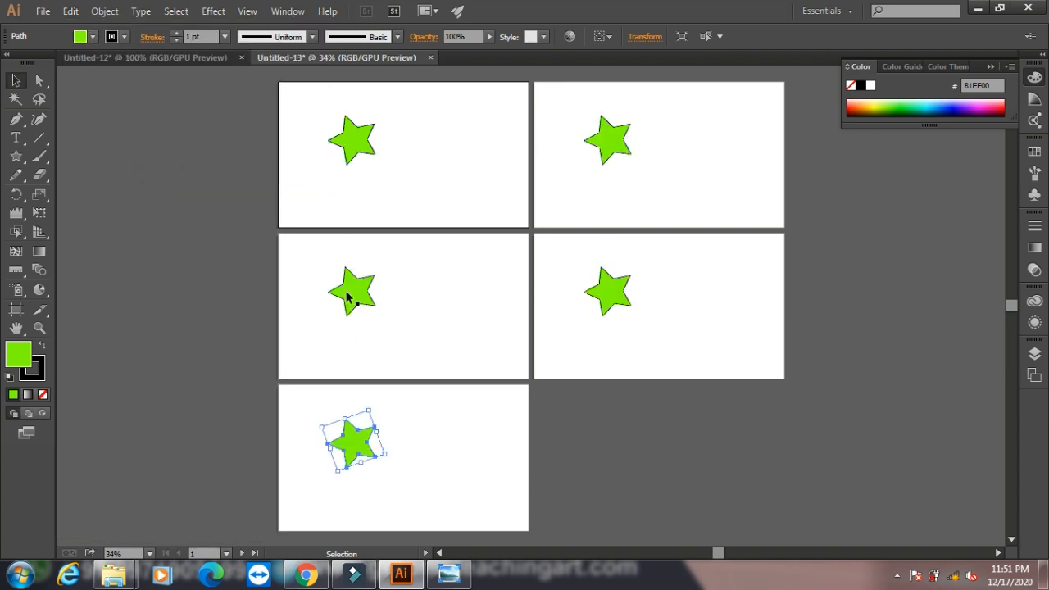
# - Clear the selected green star from the fifth artboard, and undo the deletion
pyautogui.click(71, 11)
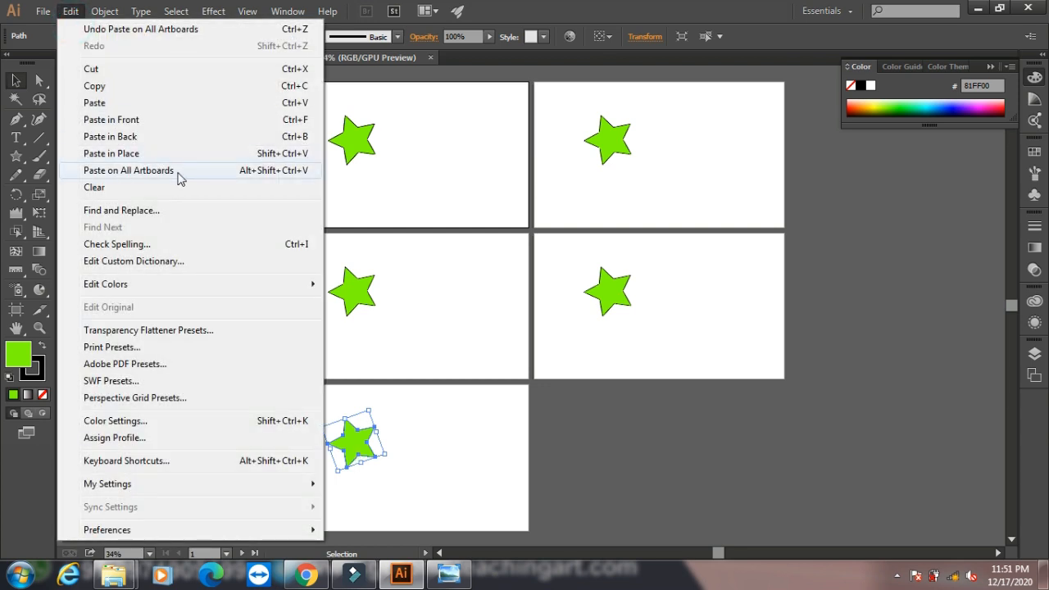
pyautogui.click(102, 191)
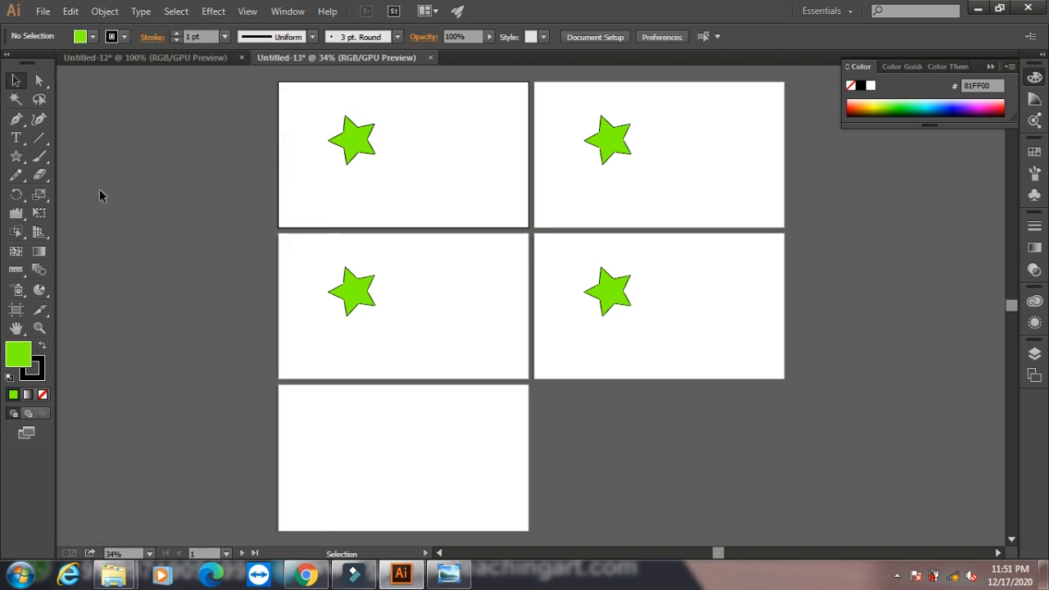
pyautogui.hotkey('ctrl', 'z')
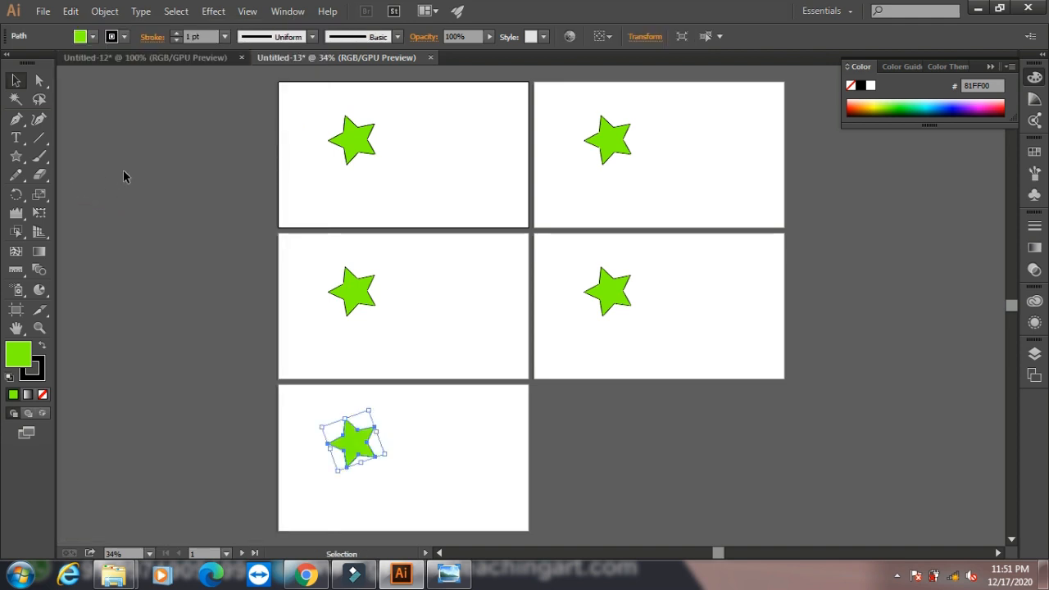
# - Show the list of artboards, select Artboard 5 and add a new artboard after it
pyautogui.click(72, 13)
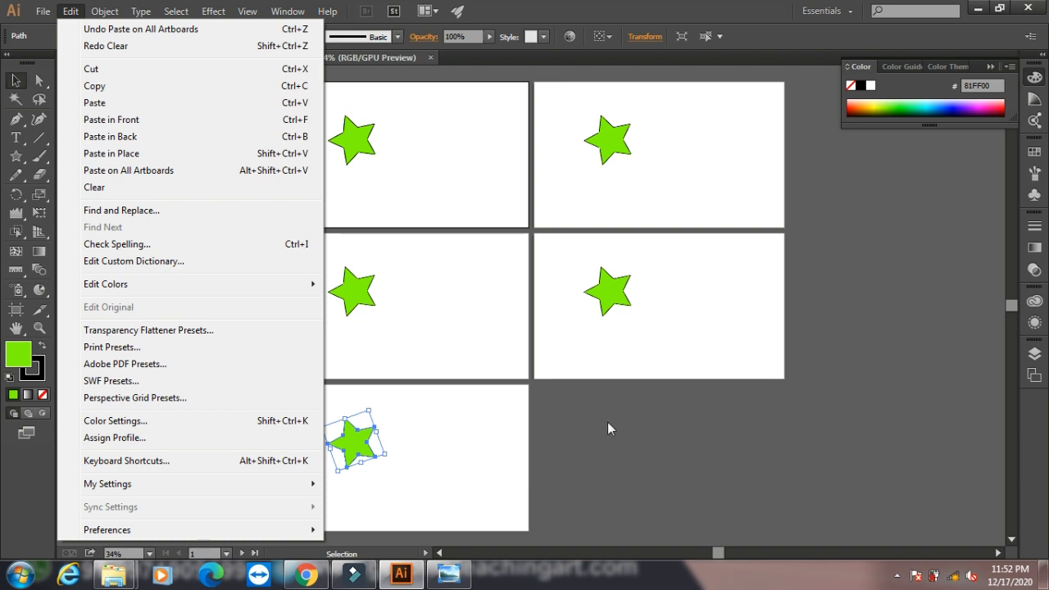
pyautogui.click(288, 10)
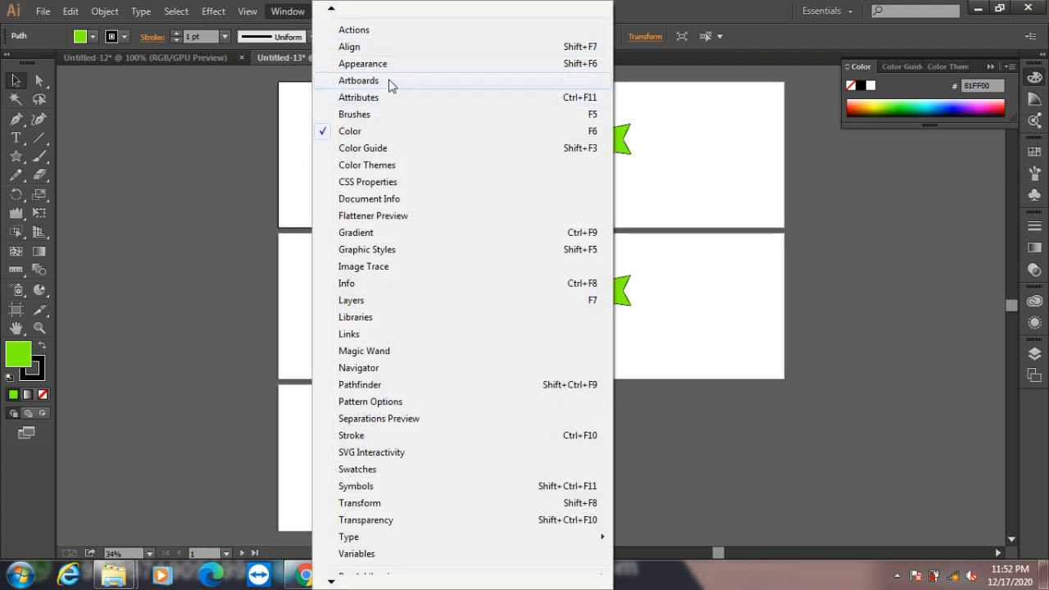
pyautogui.click(389, 82)
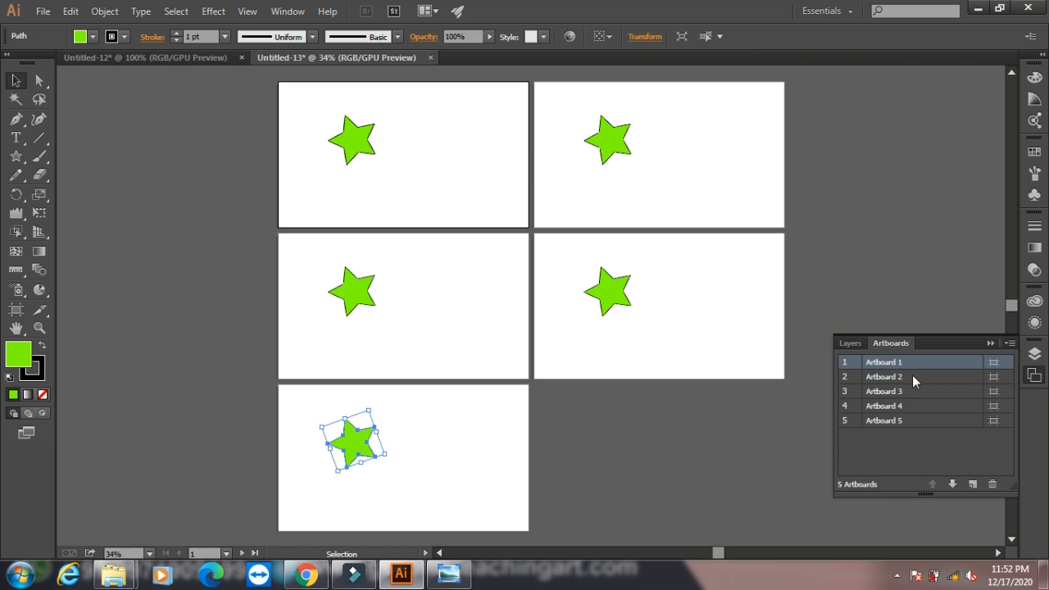
pyautogui.click(897, 422)
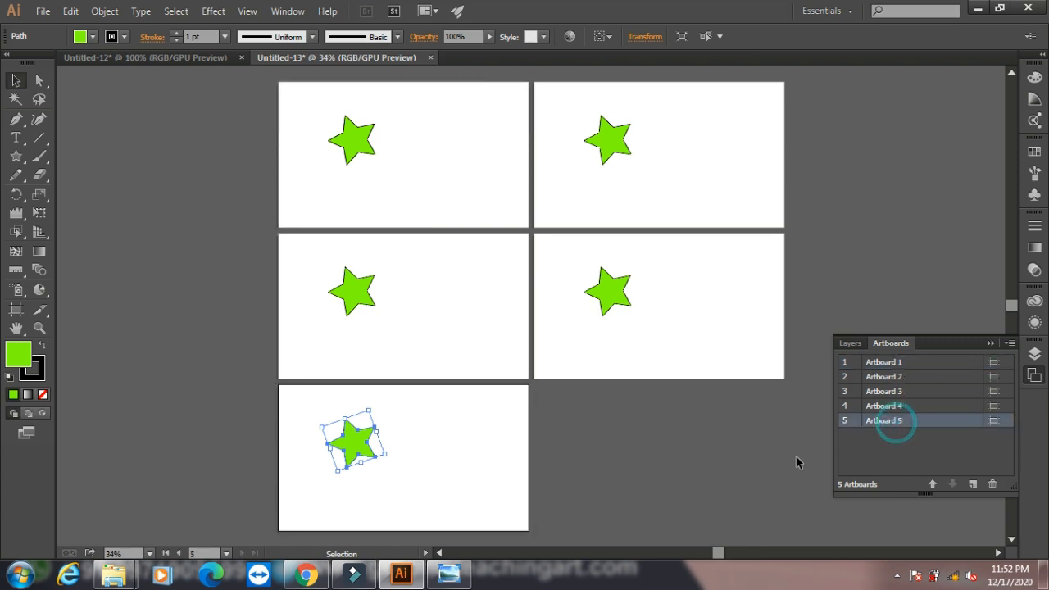
pyautogui.click(971, 485)
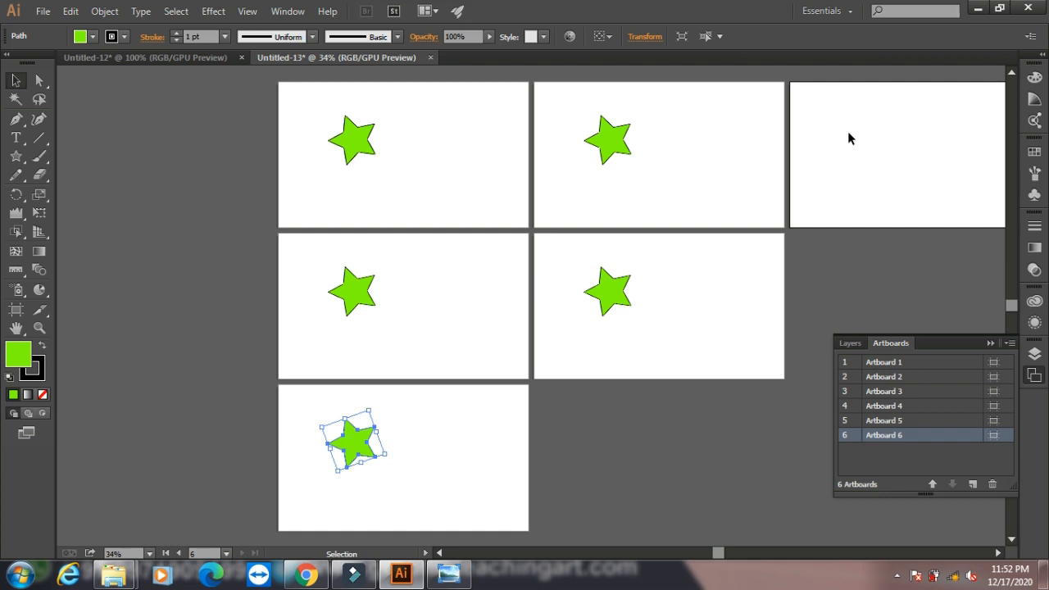
# - Move Artboard 6 into the empty spot beside Artboard 5 and below Artboard 4, and delete it
pyautogui.click(16, 309)
pyautogui.moveTo(822, 126); pyautogui.dragTo(571, 431)
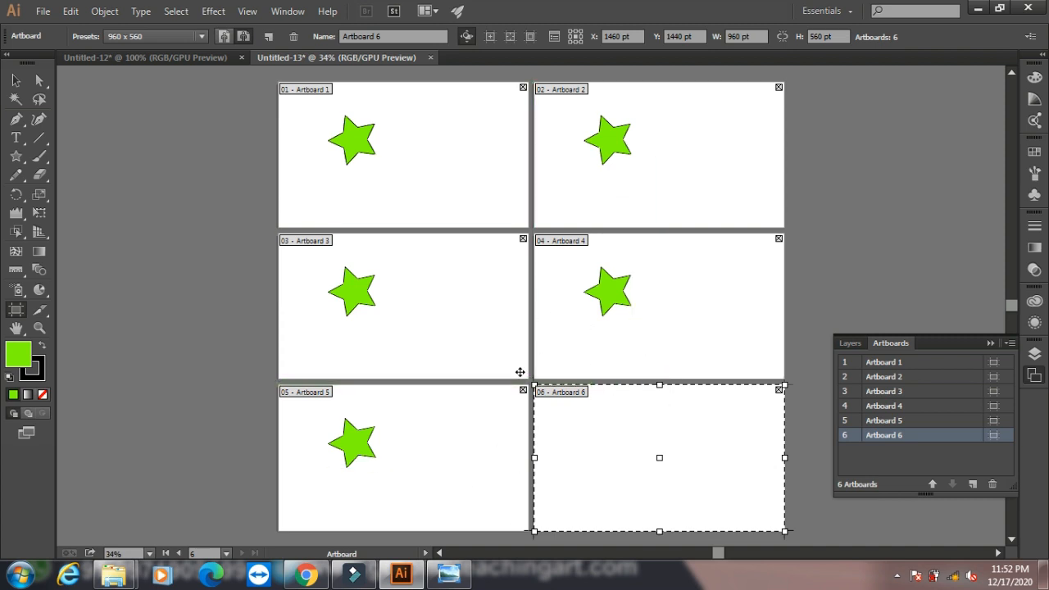
pyautogui.click(15, 80)
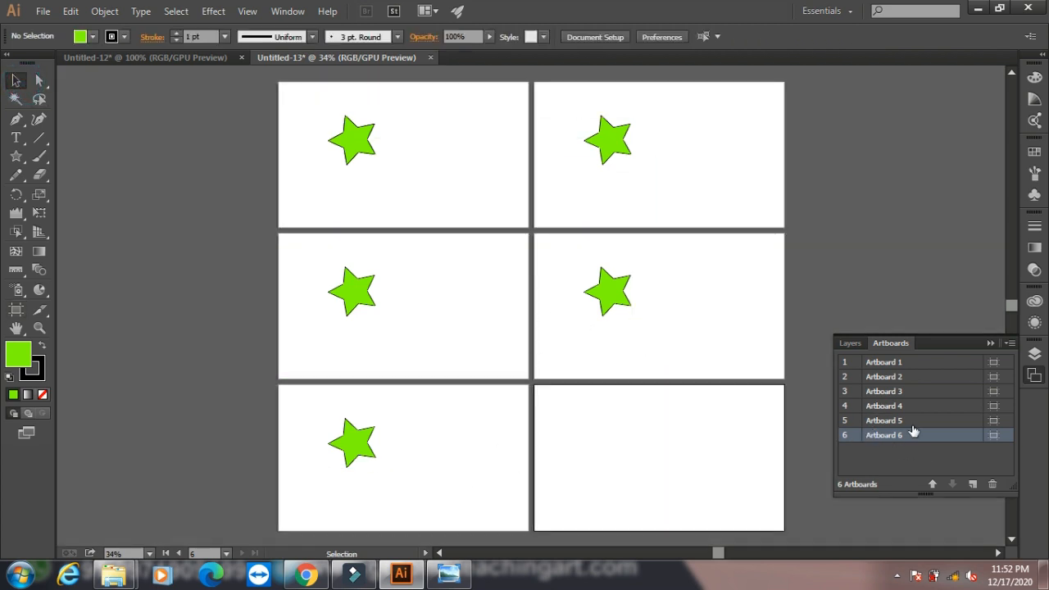
pyautogui.click(992, 485)
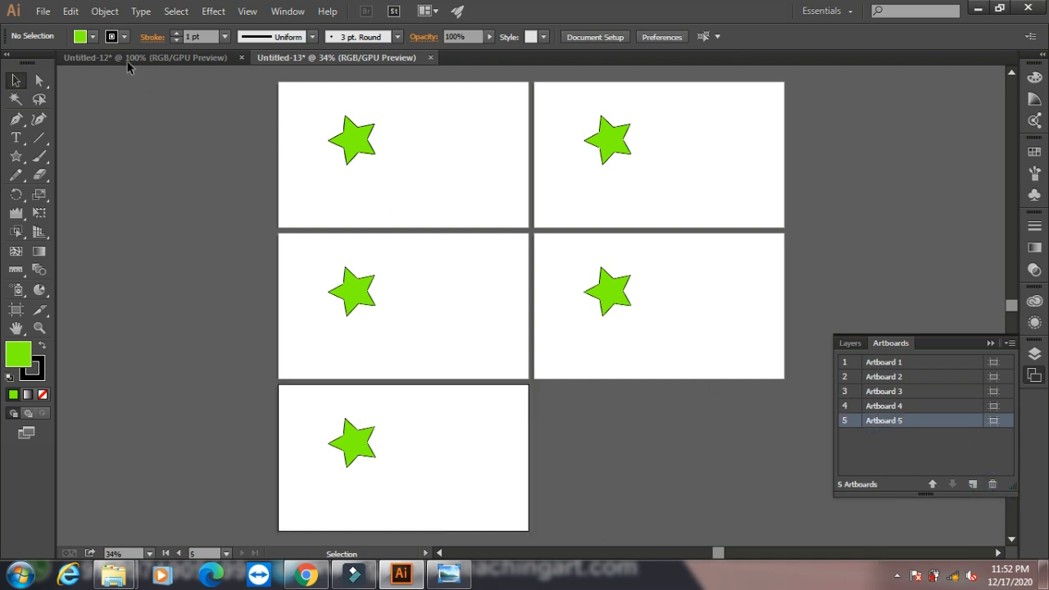
pyautogui.click(71, 12)
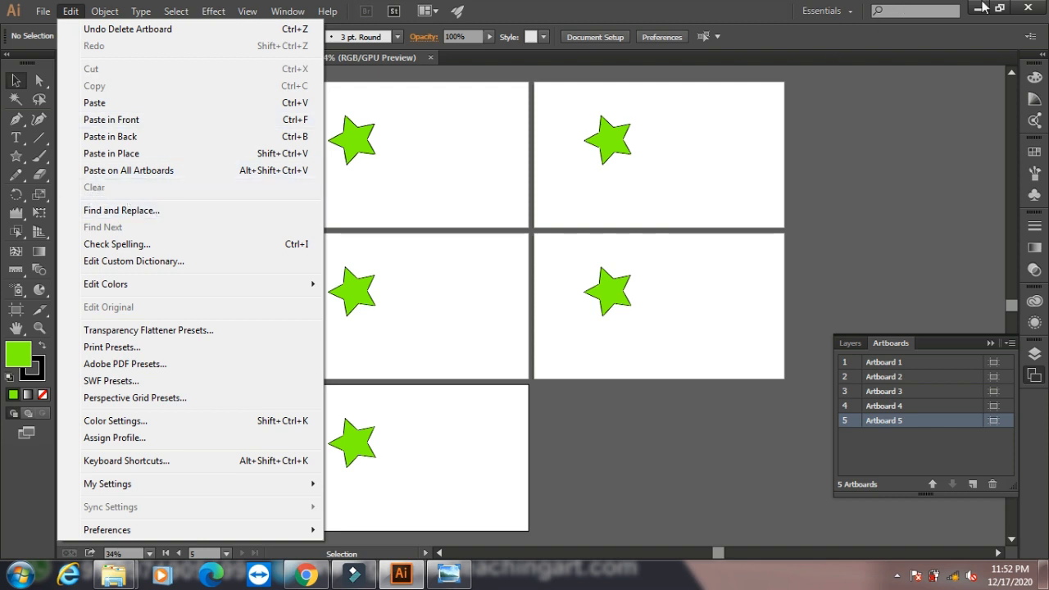
pyautogui.press('Escape')
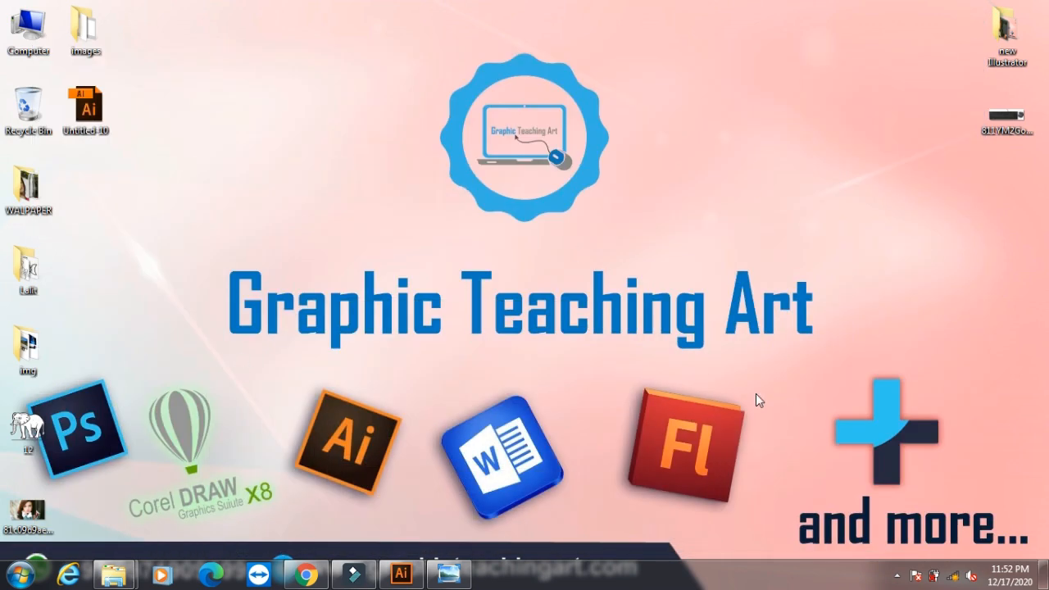